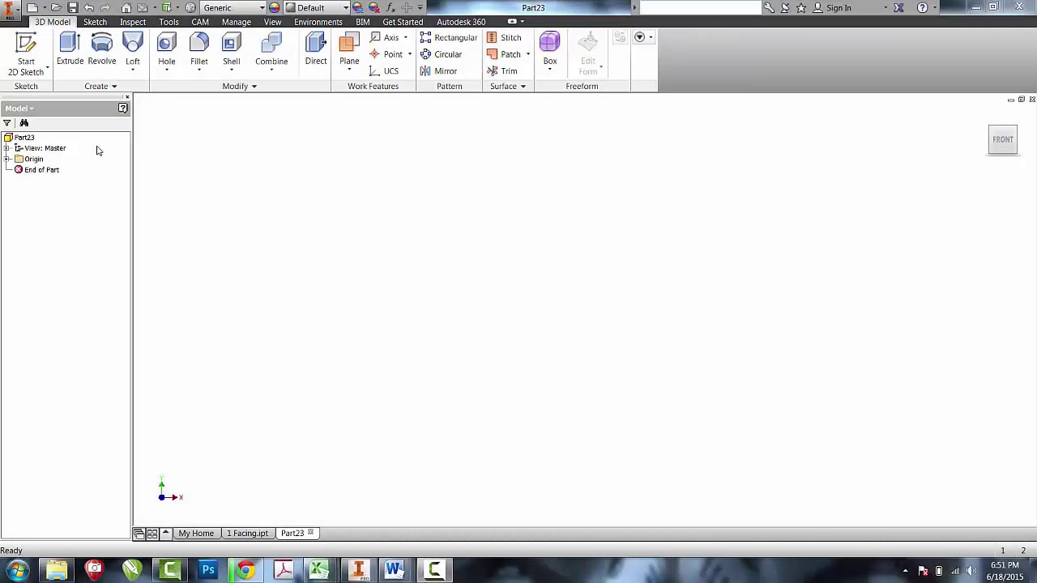
Launch Start 2D Sketch so the part's origin planes show for picking a sketch plane.
{"action": "left_click", "coordinate": [27, 54]}
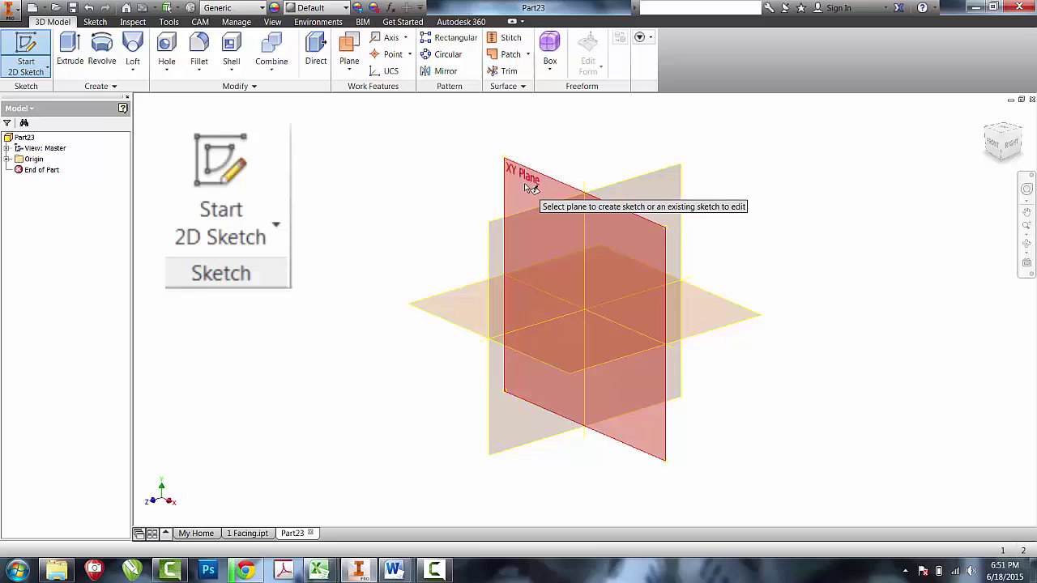
Place the sketch on the XY plane and pan so the origin sits lower left.
{"action": "left_click", "coordinate": [530, 187]}
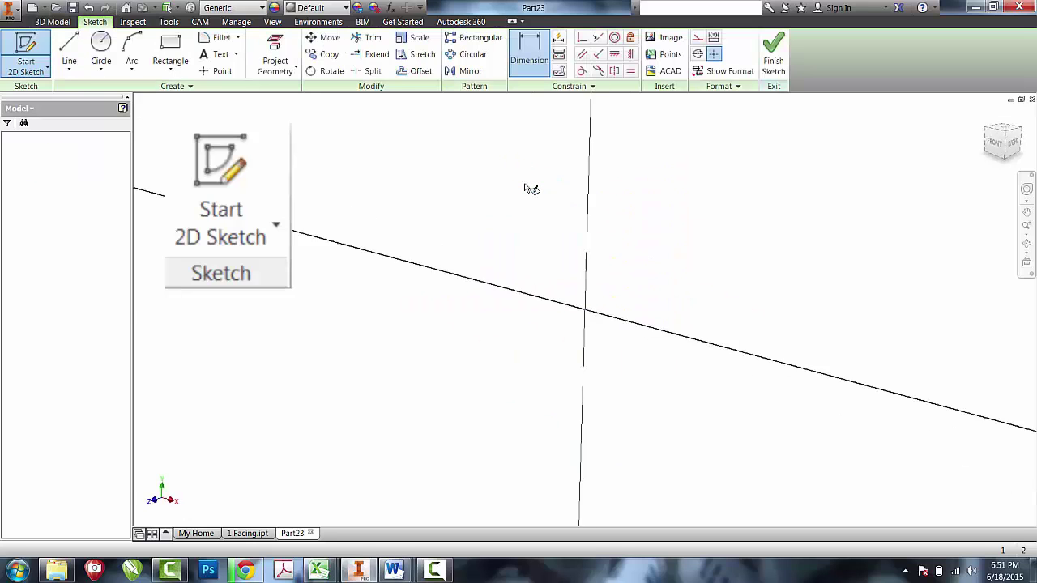
{"action": "left_click", "coordinate": [1026, 211]}
{"action": "left_click_drag", "start_coordinate": [869, 164], "coordinate": [693, 311]}
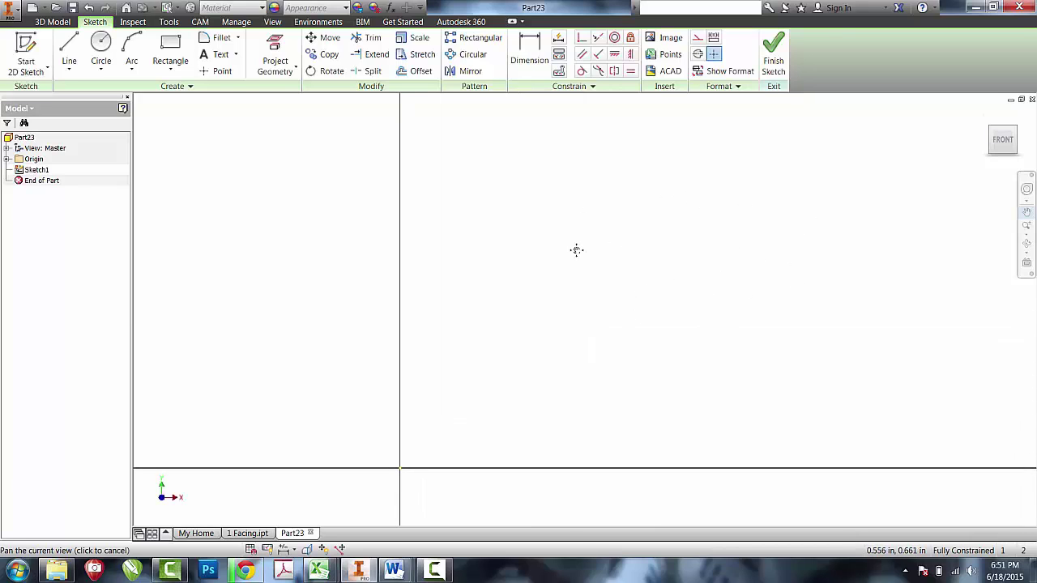
Draw a 3 × 3 in rectangle with its first corner at the origin.
{"action": "left_click", "coordinate": [170, 50]}
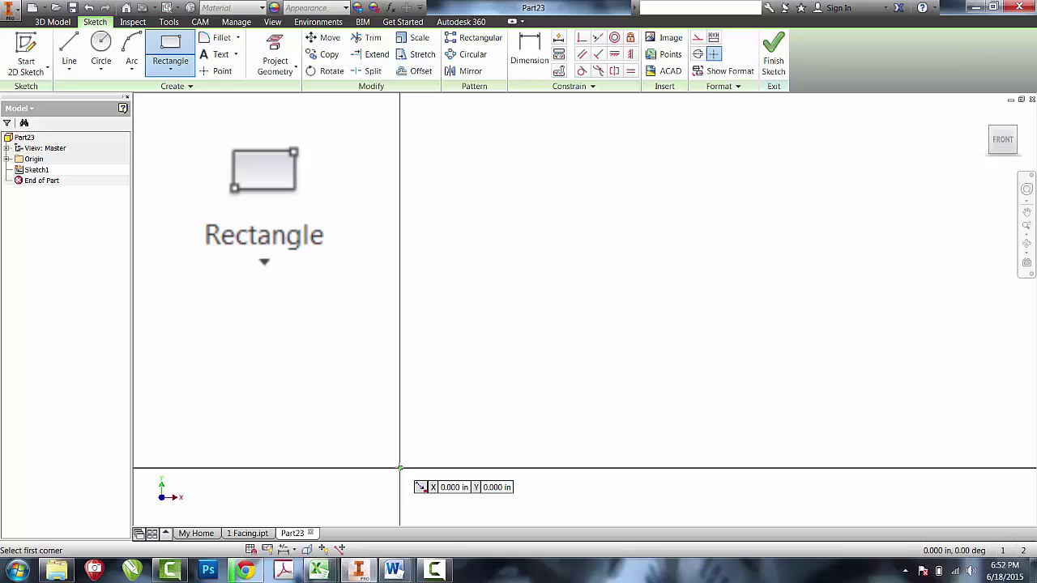
{"action": "left_click", "coordinate": [401, 469]}
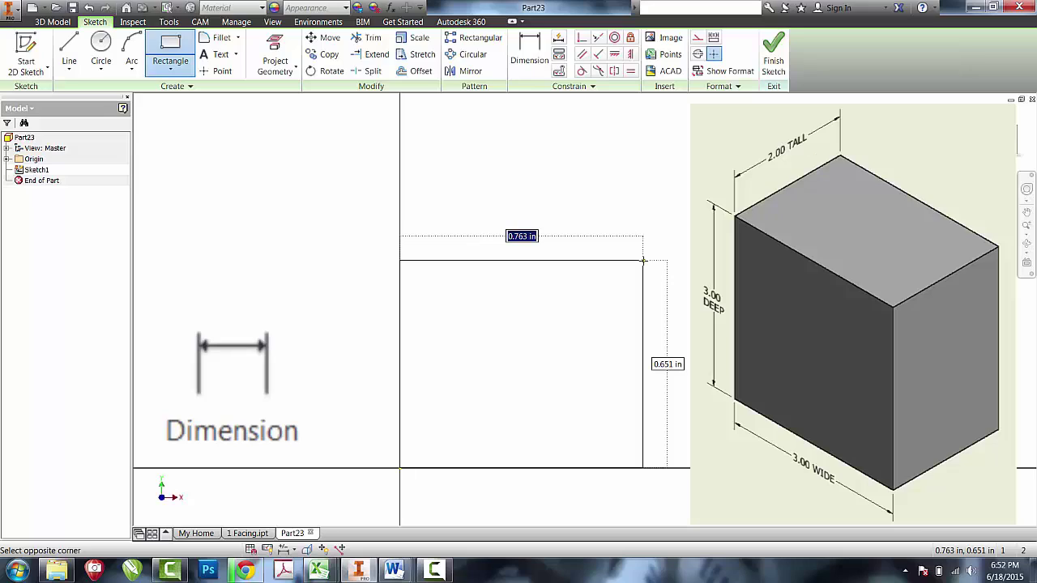
{"action": "type", "text": "3"}
{"action": "key", "text": "Tab"}
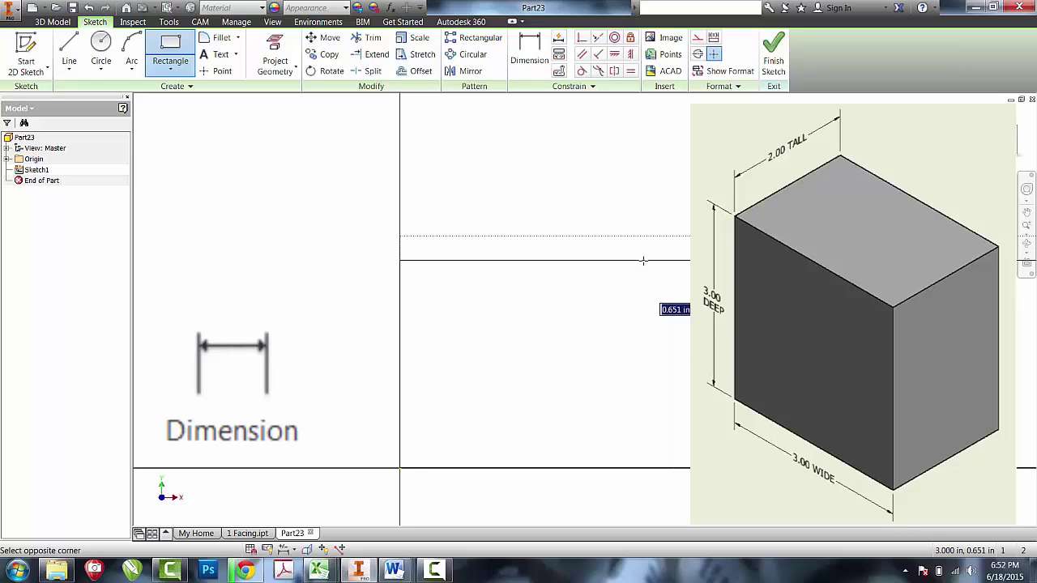
{"action": "key", "text": "Return"}
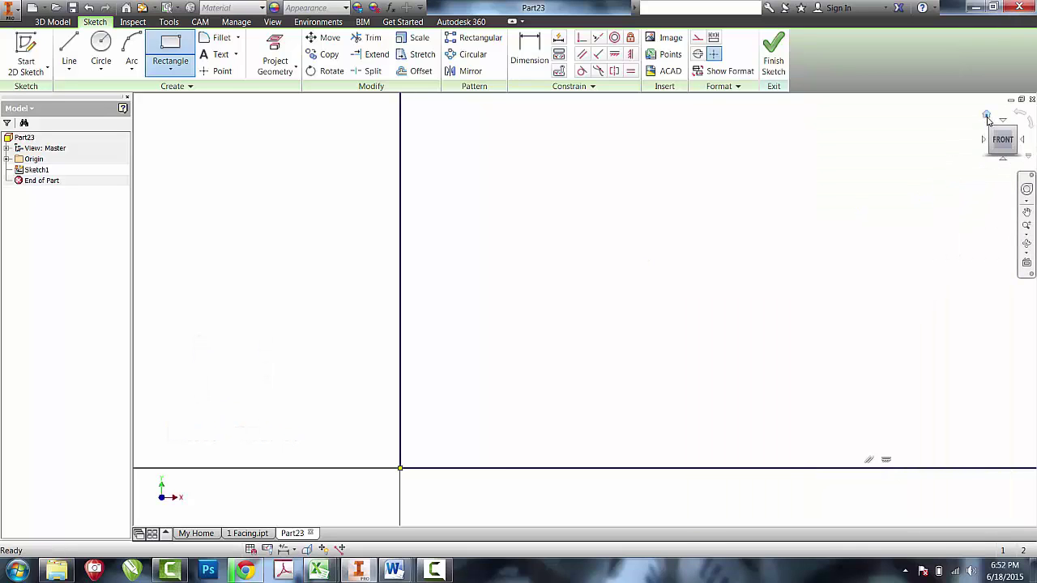
{"action": "left_click", "coordinate": [986, 116]}
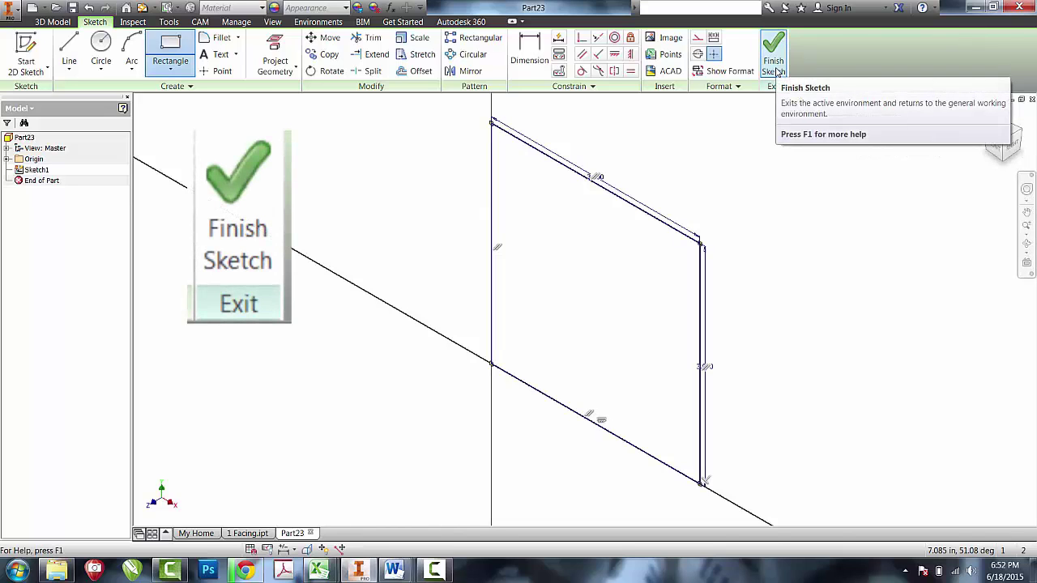
Extrude the square profile 2 in in the flipped direction into a solid block.
{"action": "left_click", "coordinate": [776, 71]}
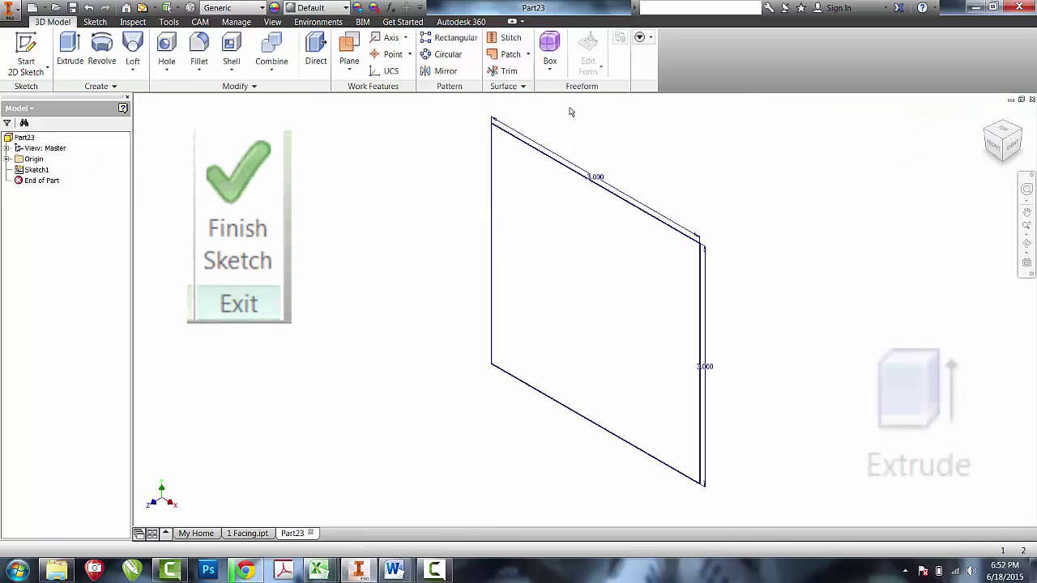
{"action": "left_click", "coordinate": [71, 57]}
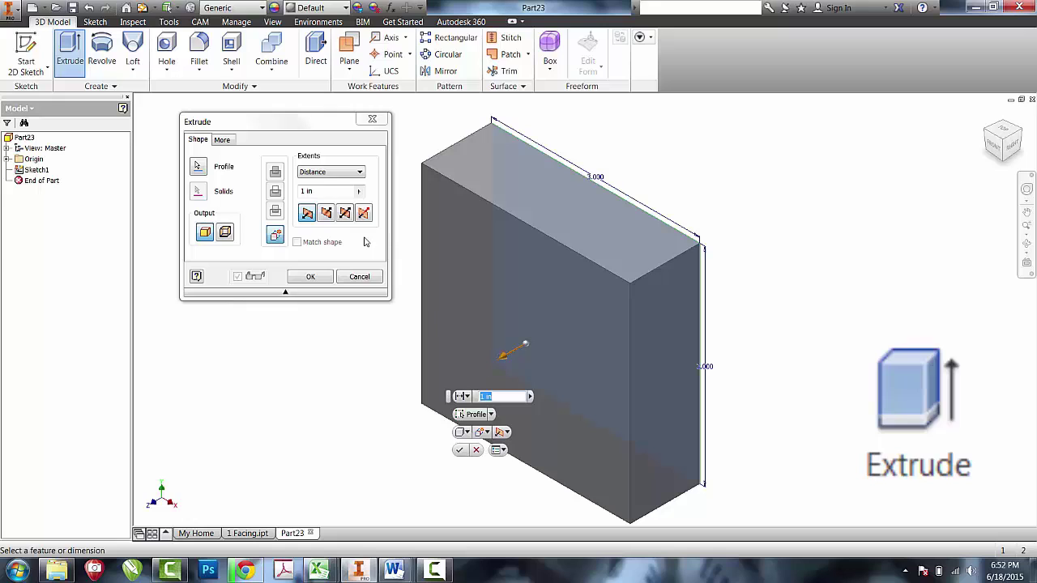
{"action": "left_click", "coordinate": [325, 213]}
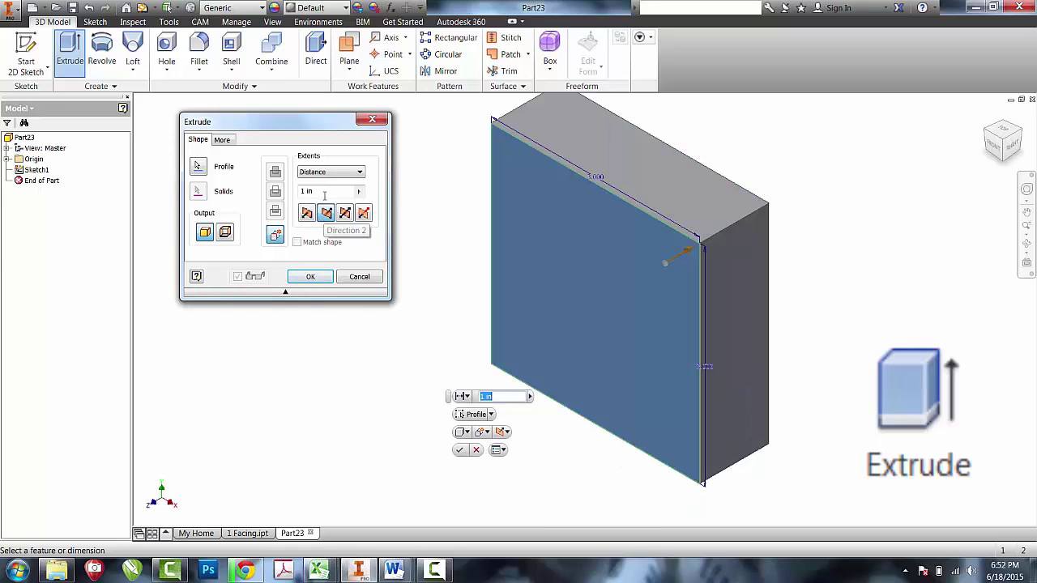
{"action": "left_click", "coordinate": [324, 195]}
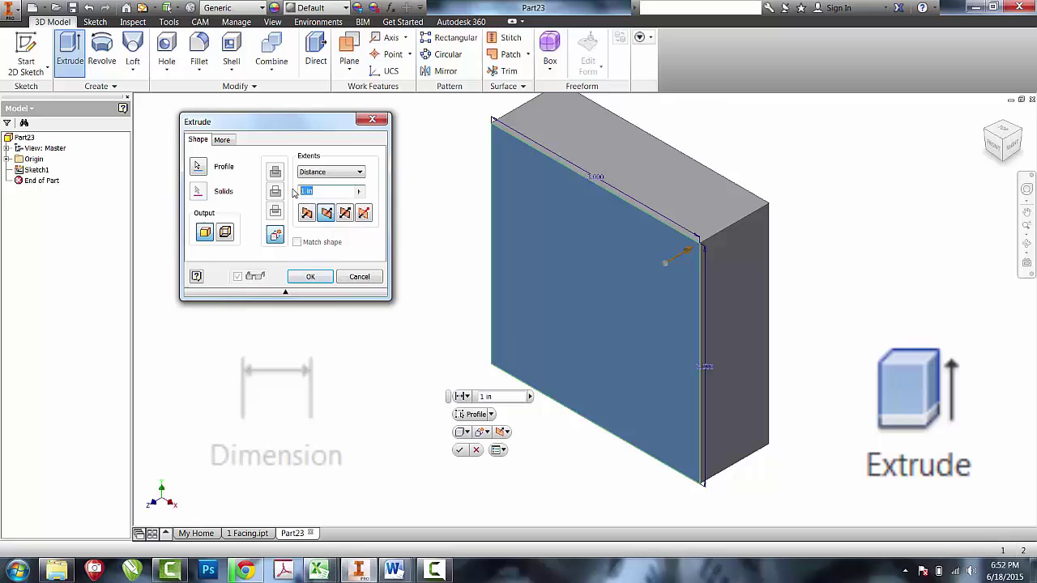
{"action": "type", "text": "2"}
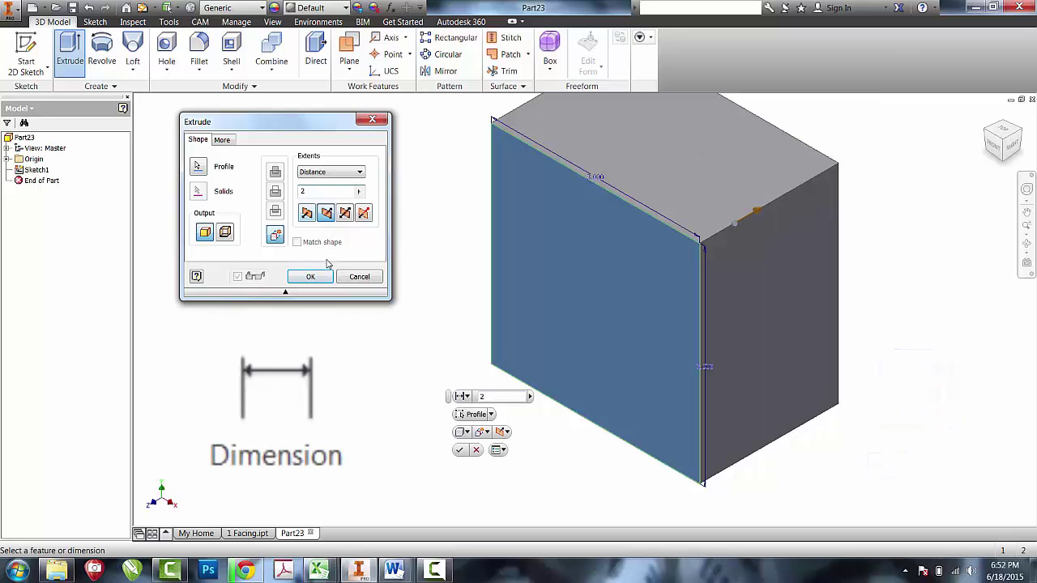
{"action": "left_click", "coordinate": [327, 276]}
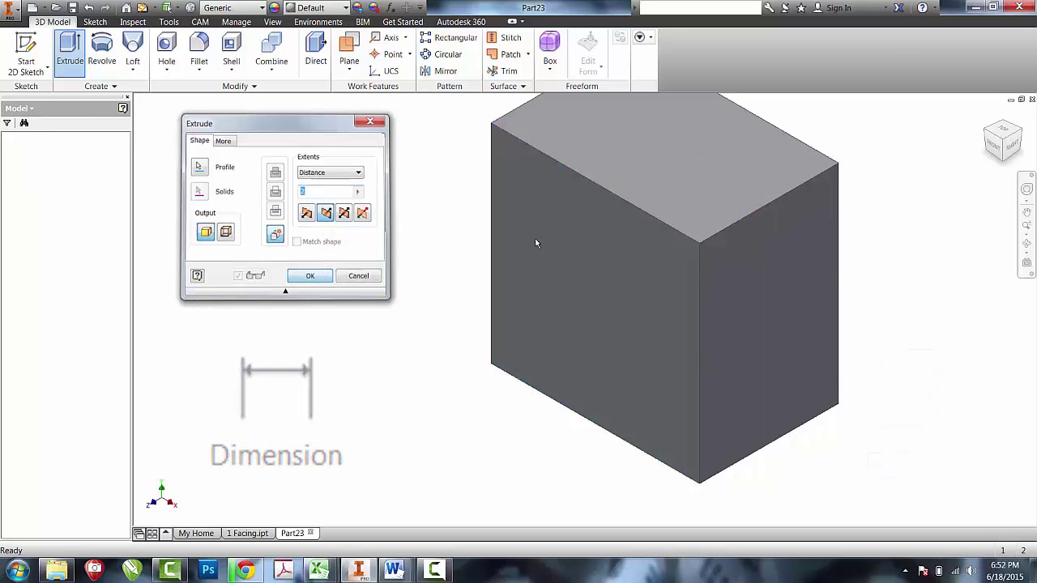
{"action": "left_click", "coordinate": [987, 117]}
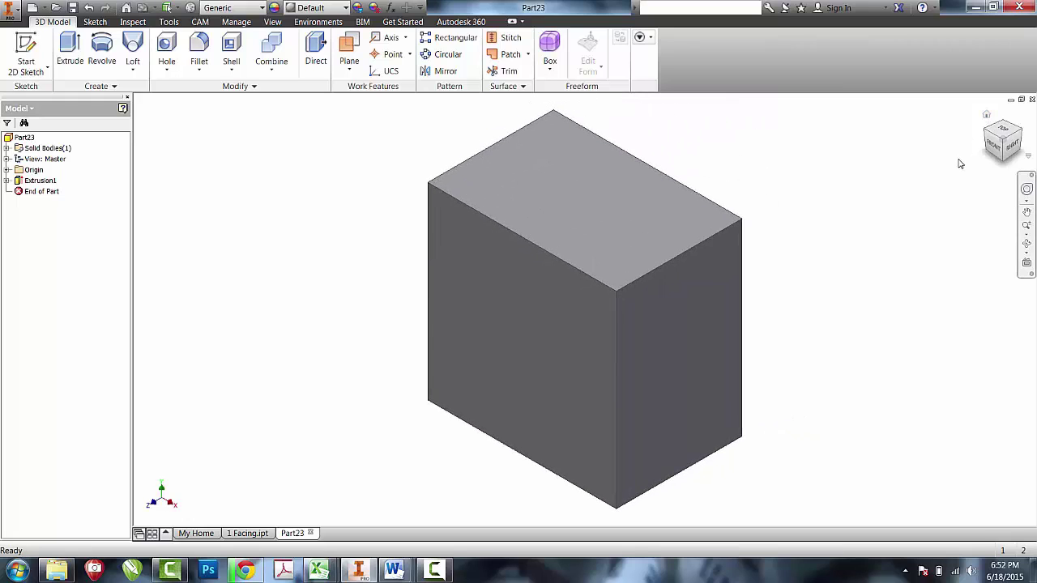
Sketch on the block's front face and offset its outline inward.
{"action": "left_click", "coordinate": [26, 55]}
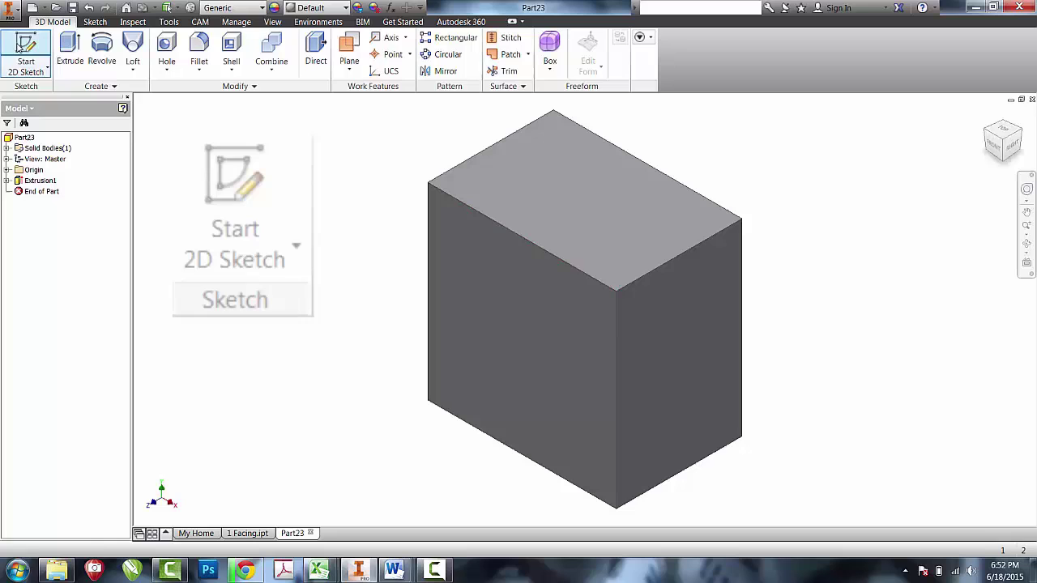
{"action": "left_click", "coordinate": [484, 305]}
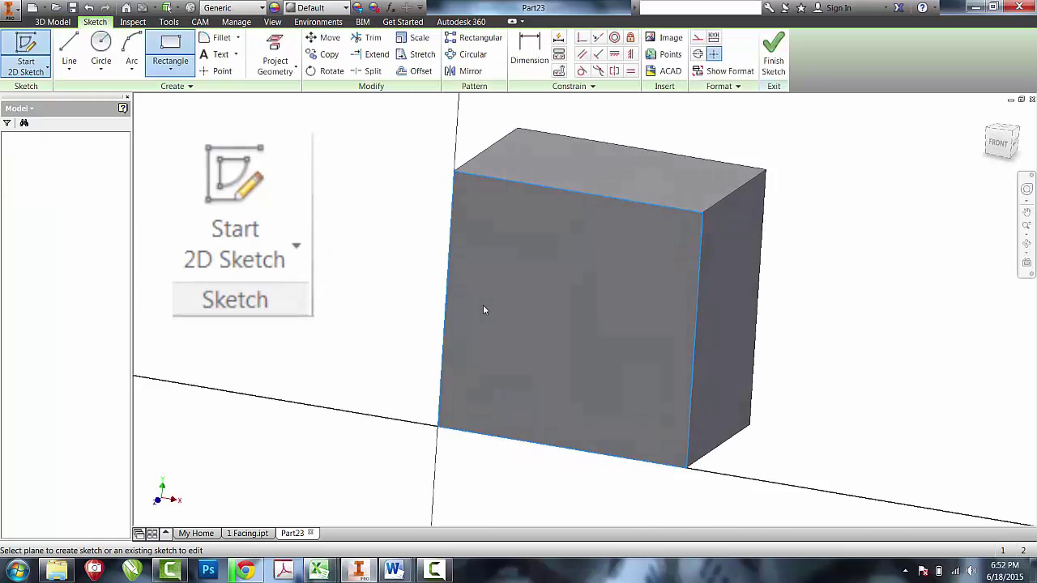
{"action": "left_click", "coordinate": [411, 73]}
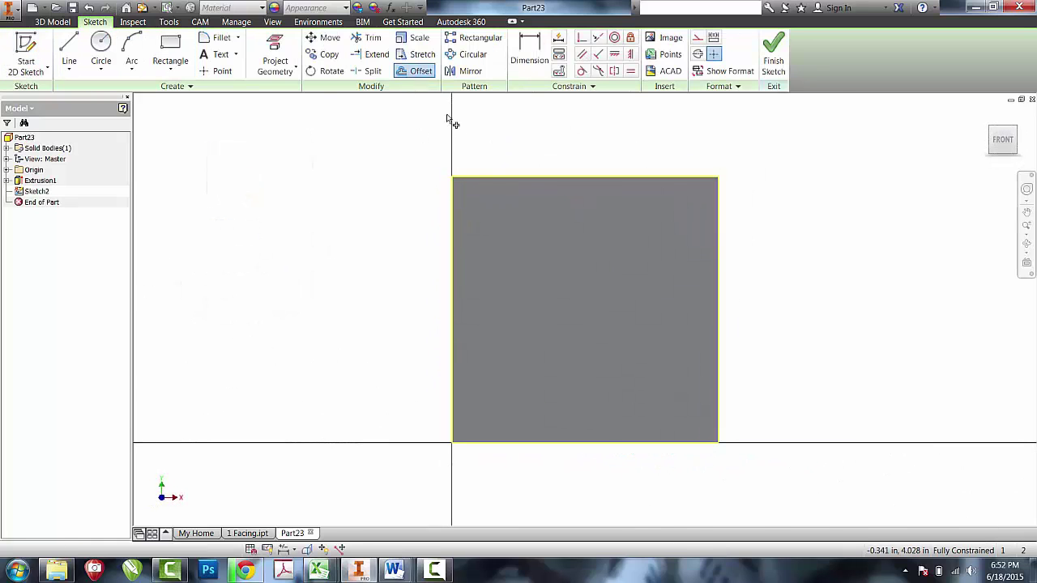
{"action": "left_click", "coordinate": [474, 177]}
{"action": "left_click", "coordinate": [478, 194]}
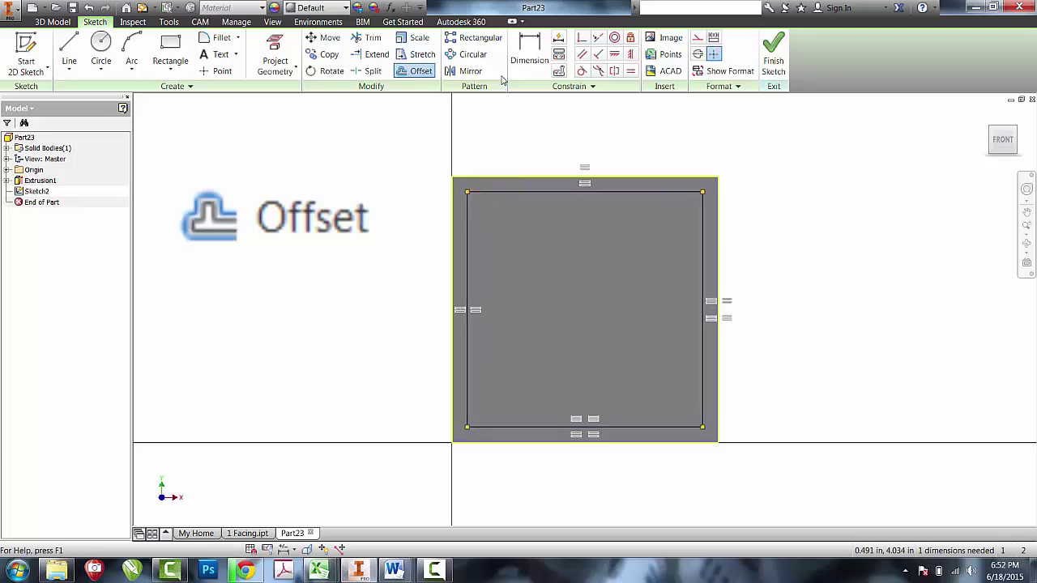
Dimension the gap between the inner and outer left edges as 0.125 in.
{"action": "key", "text": "d"}
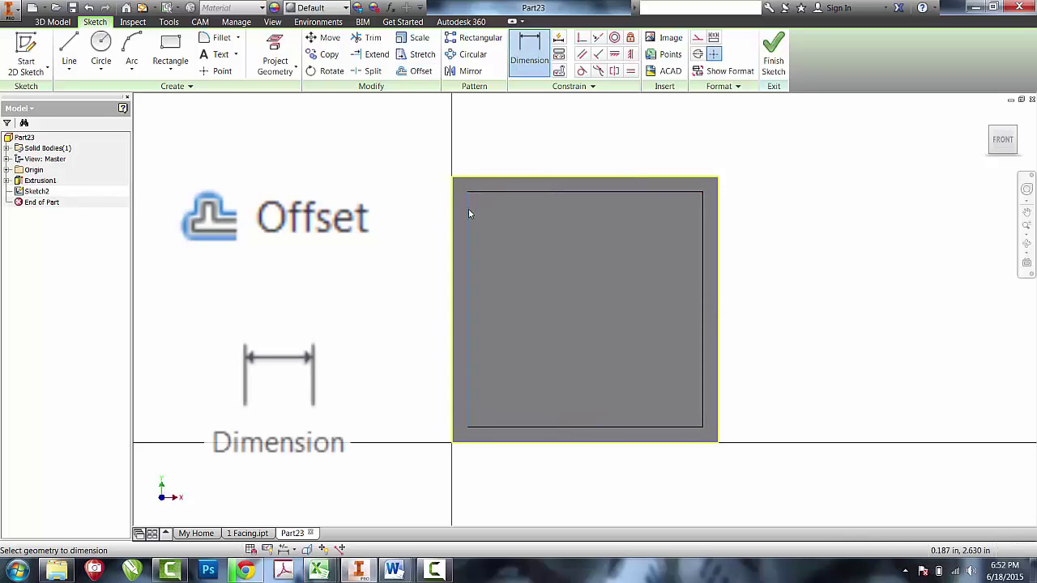
{"action": "left_click", "coordinate": [468, 209]}
{"action": "left_click", "coordinate": [455, 219]}
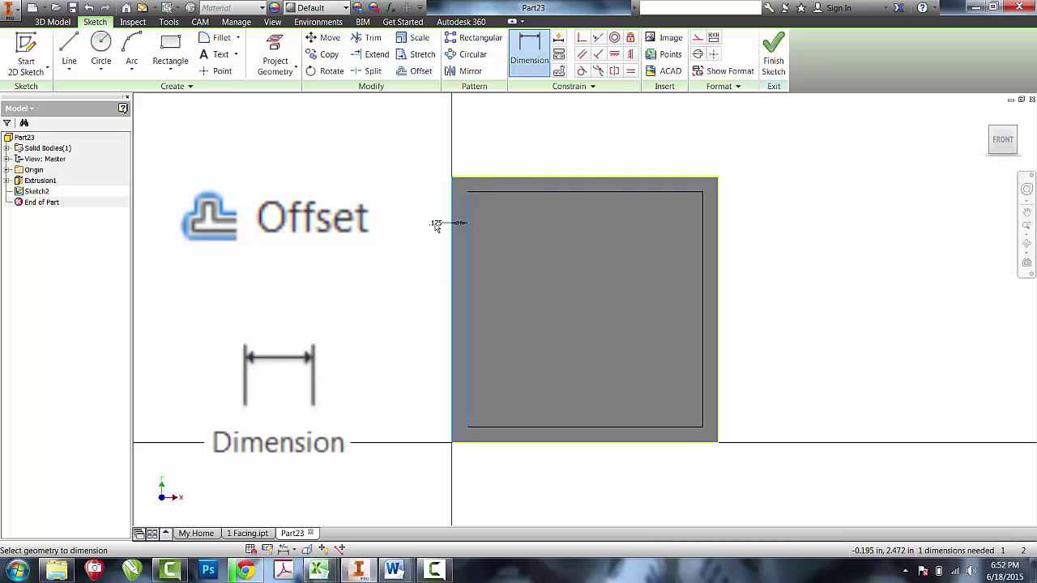
{"action": "left_click", "coordinate": [435, 224]}
{"action": "type", "text": ".125"}
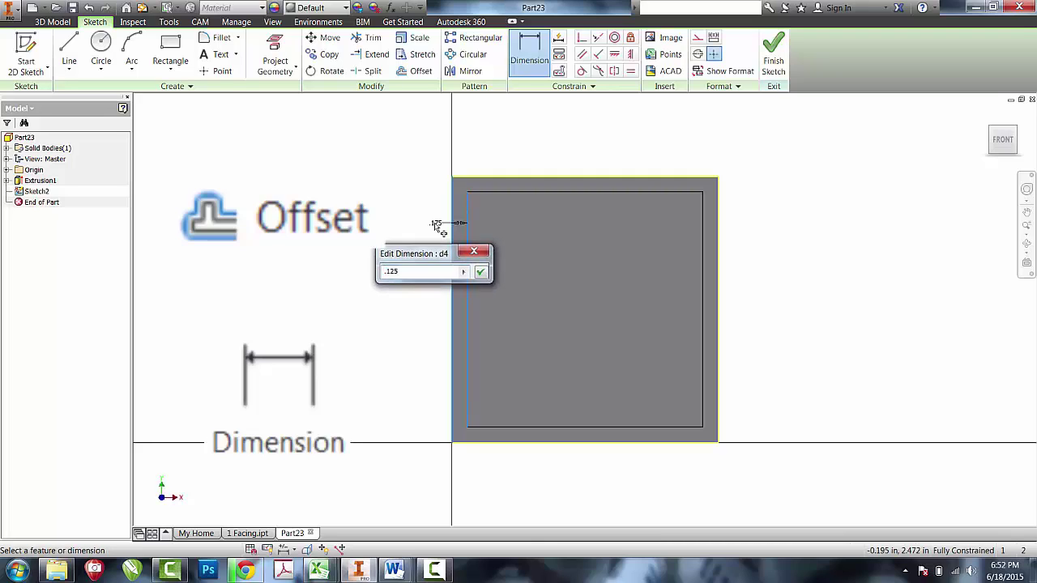
{"action": "key", "text": "Return"}
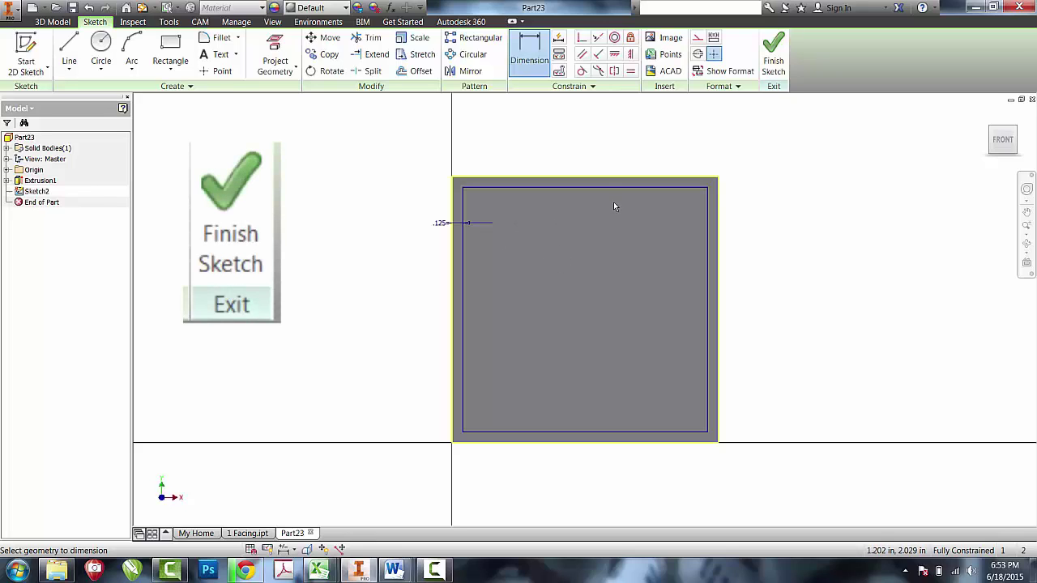
Cut the 0.125 in rim profile 1 in deep with an extrusion.
{"action": "left_click", "coordinate": [773, 70]}
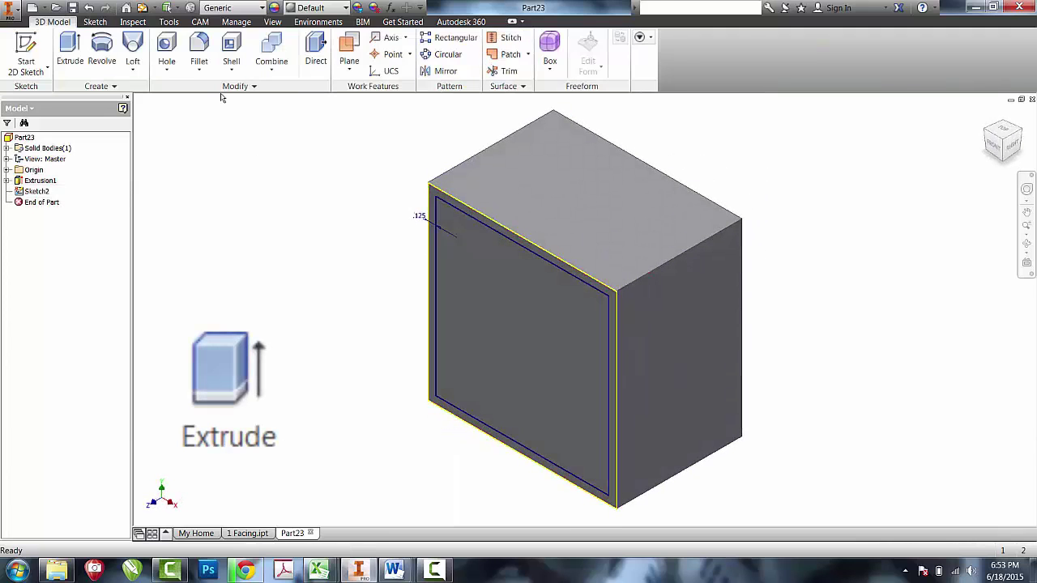
{"action": "key", "text": "e"}
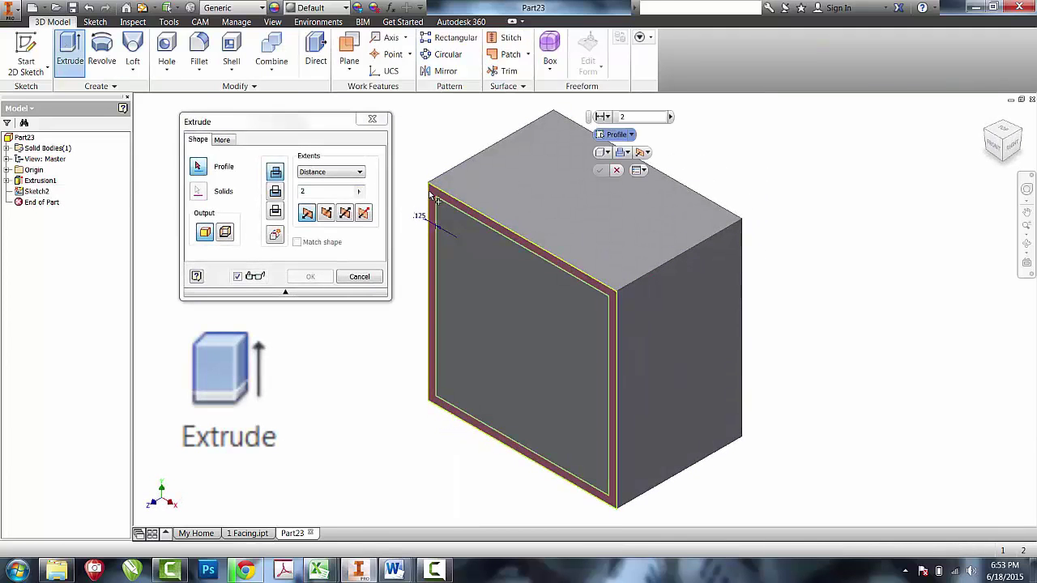
{"action": "left_click", "coordinate": [276, 192]}
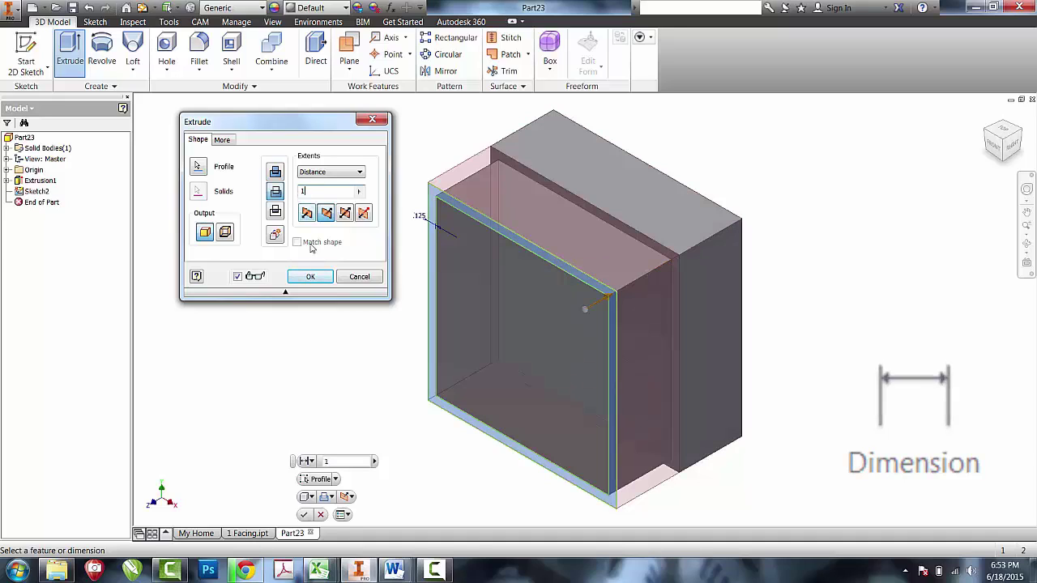
{"action": "left_click", "coordinate": [310, 277]}
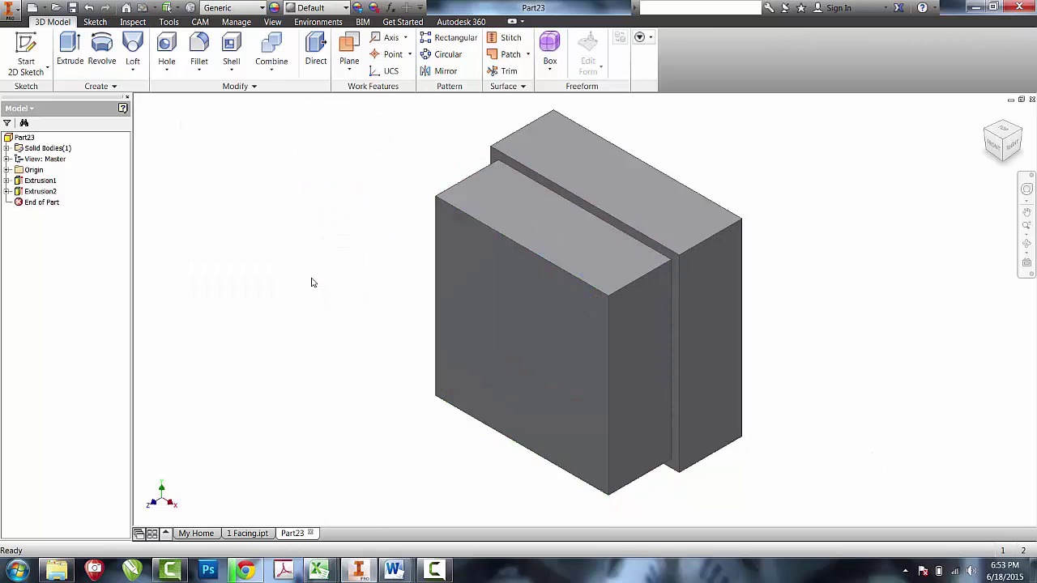
Sketch on the narrowed front face and draw an arc bulging down from the top edge.
{"action": "key", "text": "s"}
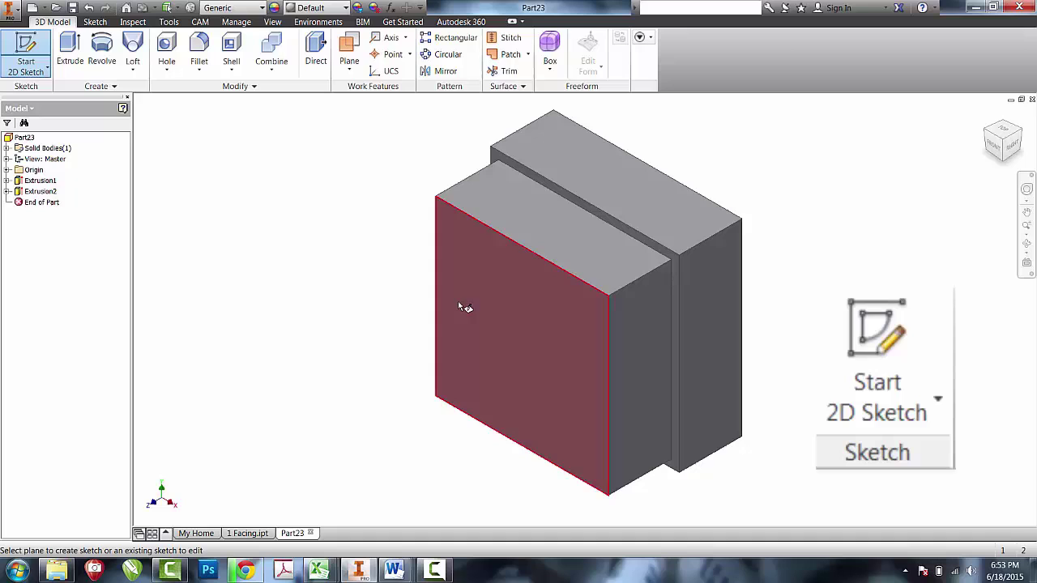
{"action": "left_click", "coordinate": [468, 303]}
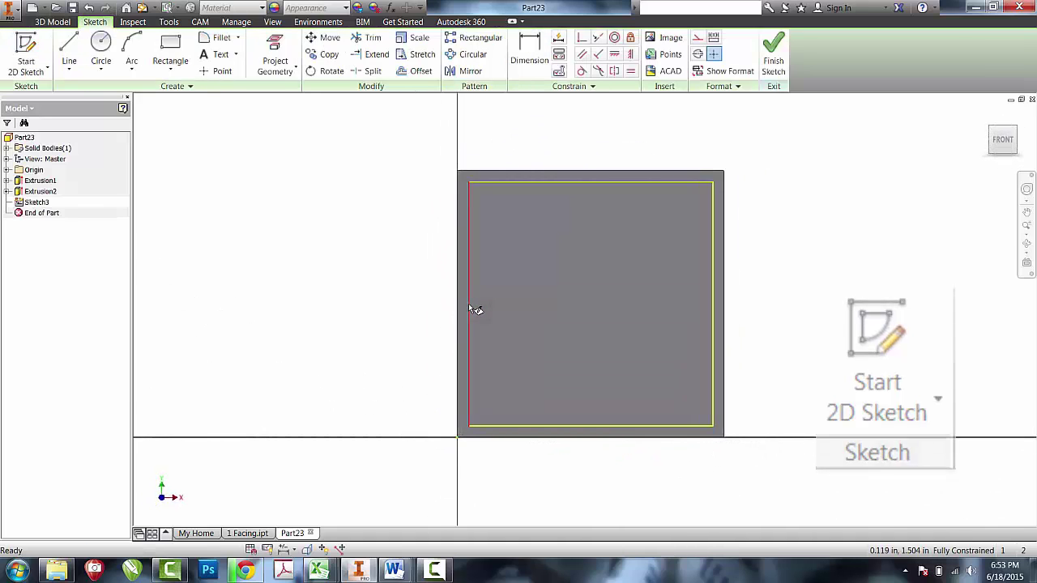
{"action": "left_click", "coordinate": [131, 55]}
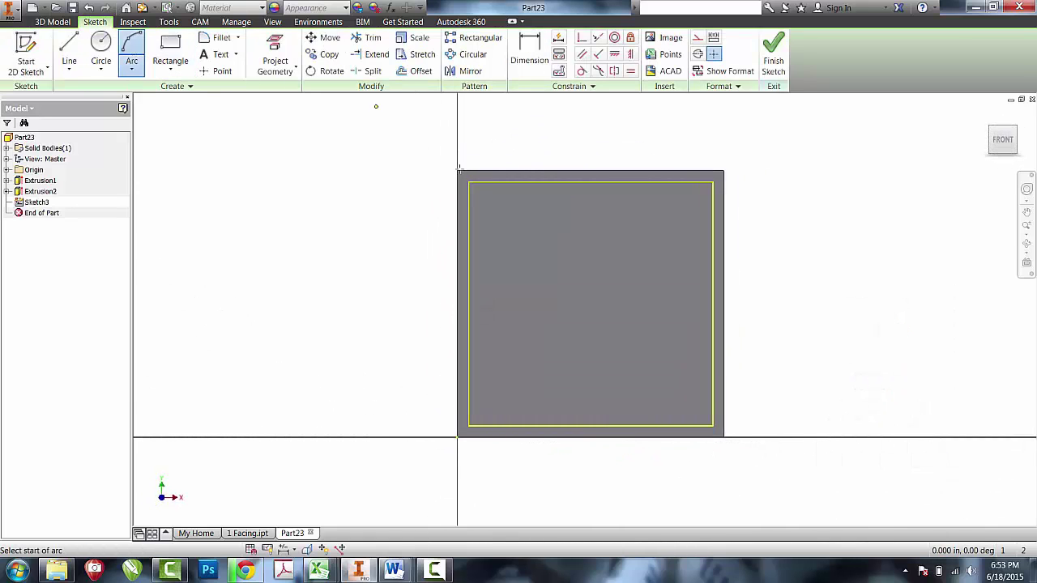
{"action": "left_click", "coordinate": [515, 181]}
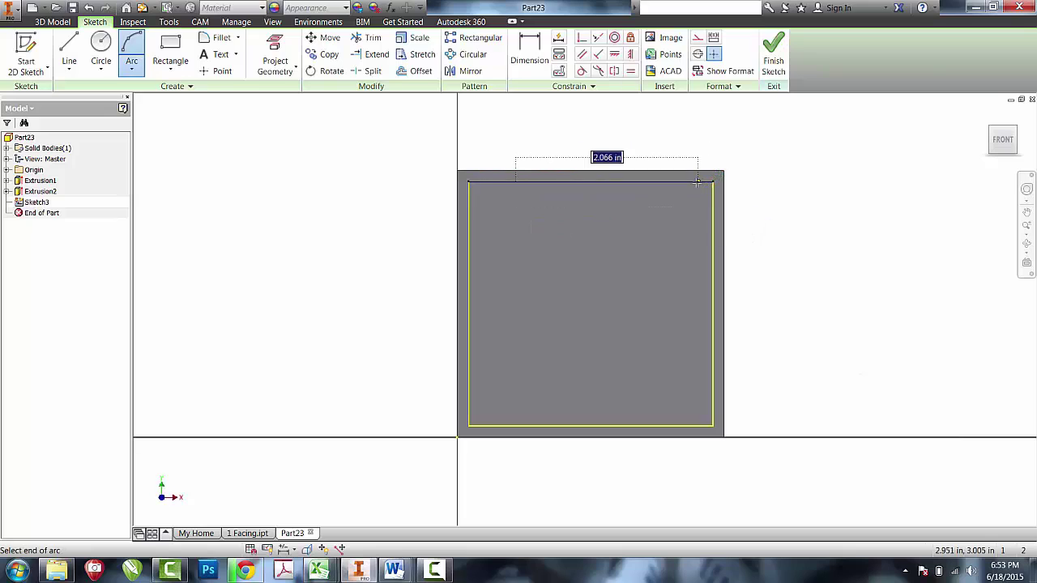
{"action": "left_click", "coordinate": [672, 181]}
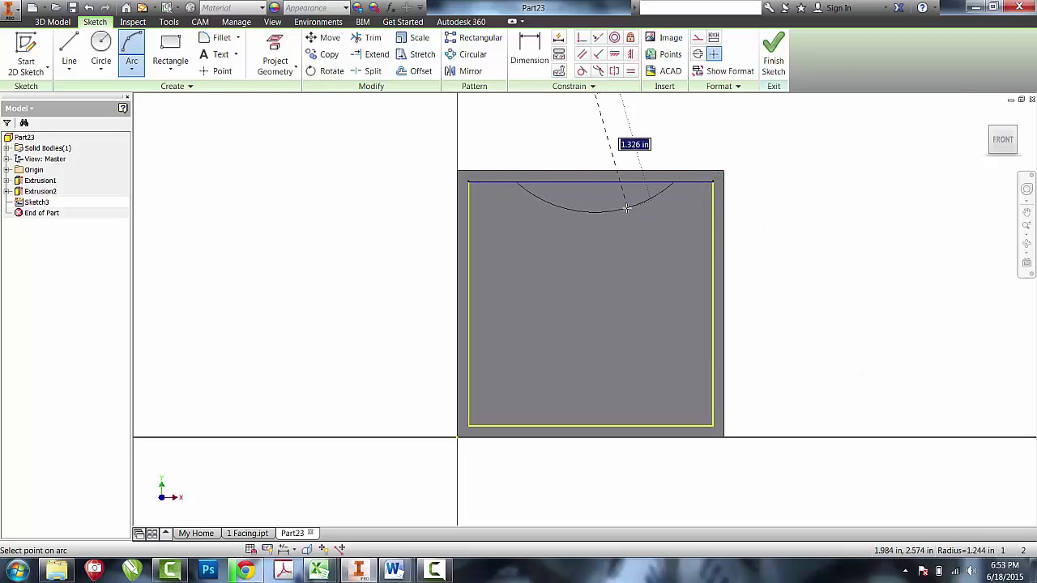
{"action": "left_click", "coordinate": [626, 208]}
Dimension the top arc's endpoints 0.375 in from the left and right edges.
{"action": "key", "text": "d"}
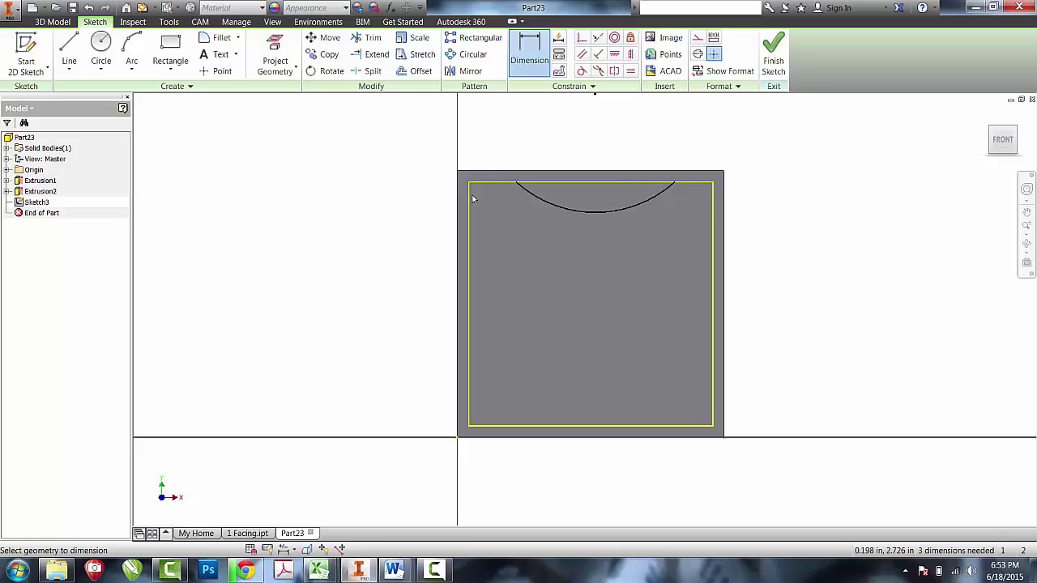
{"action": "left_click", "coordinate": [468, 200]}
{"action": "left_click", "coordinate": [517, 182]}
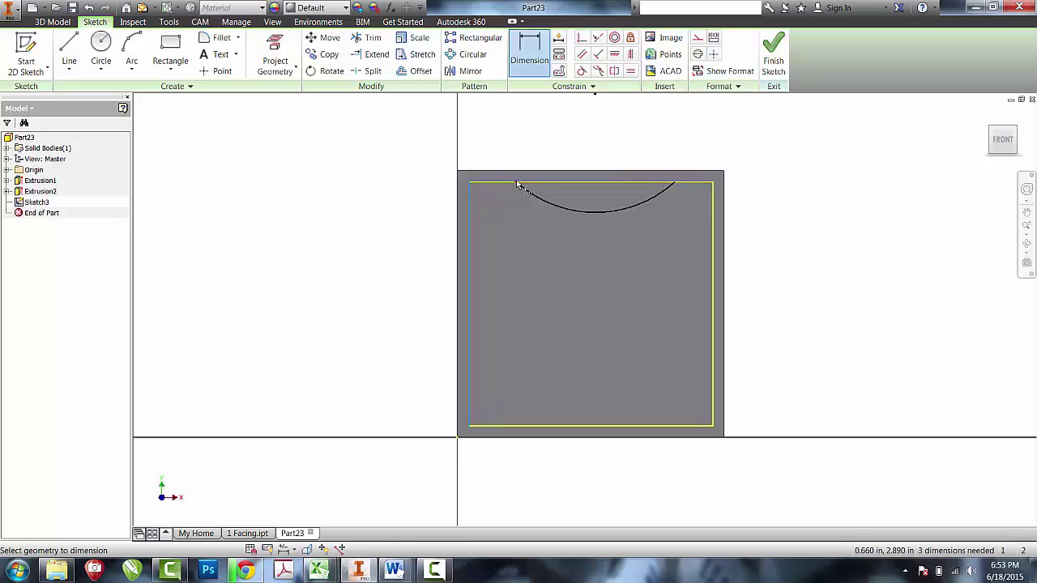
{"action": "left_click", "coordinate": [502, 164]}
{"action": "key", "text": "BackSpace"}
{"action": "type", "text": ".37"}
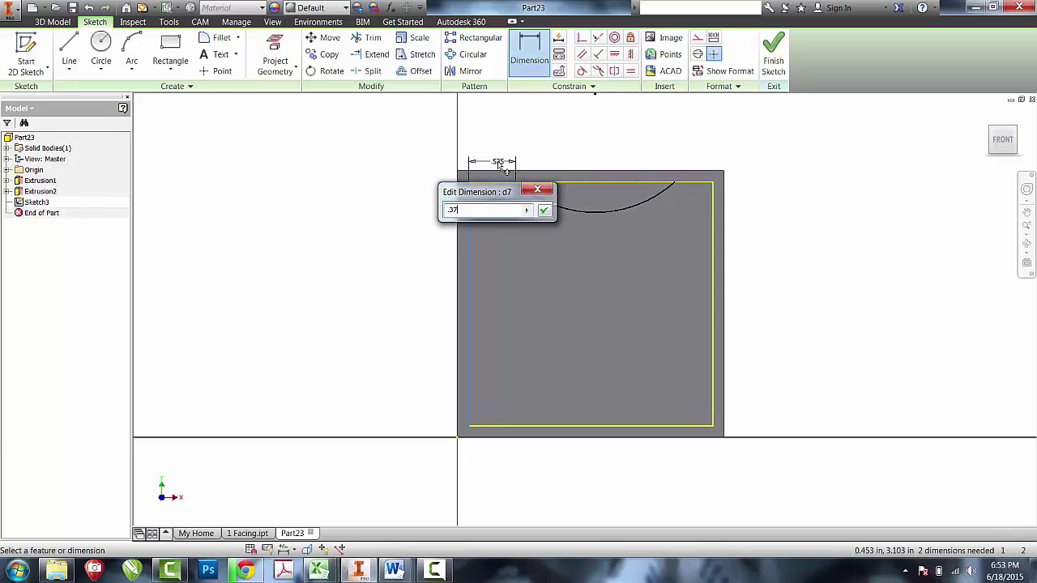
{"action": "type", "text": "5"}
{"action": "key", "text": "Return"}
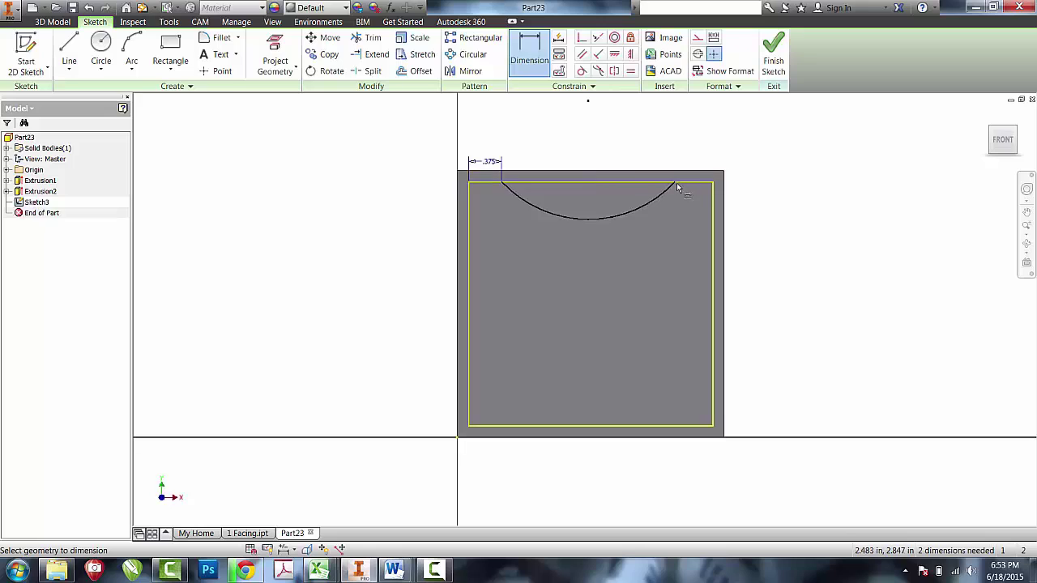
{"action": "left_click", "coordinate": [713, 204]}
{"action": "left_click", "coordinate": [674, 182]}
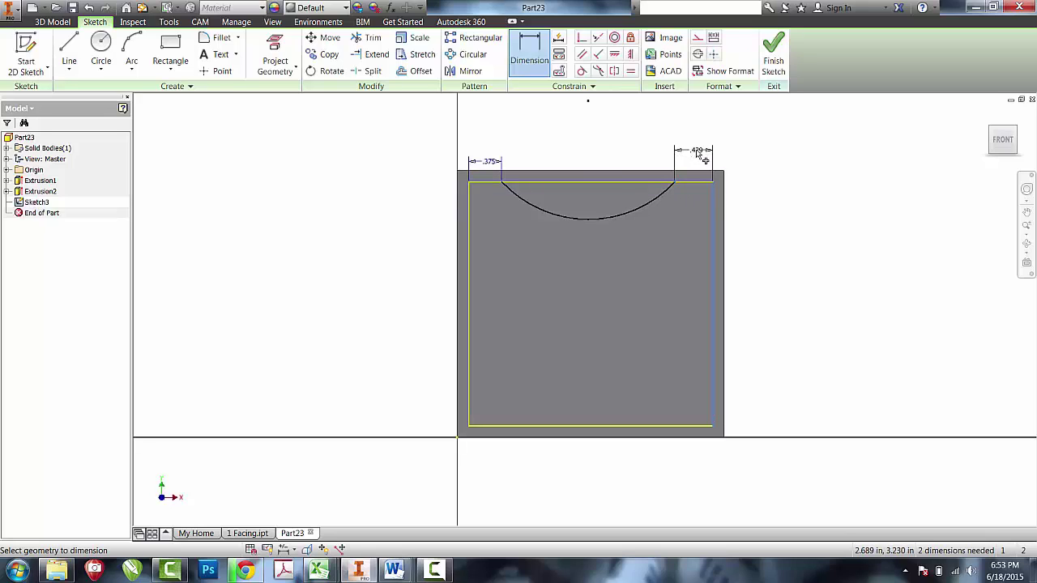
{"action": "left_click", "coordinate": [693, 150]}
{"action": "key", "text": "Return"}
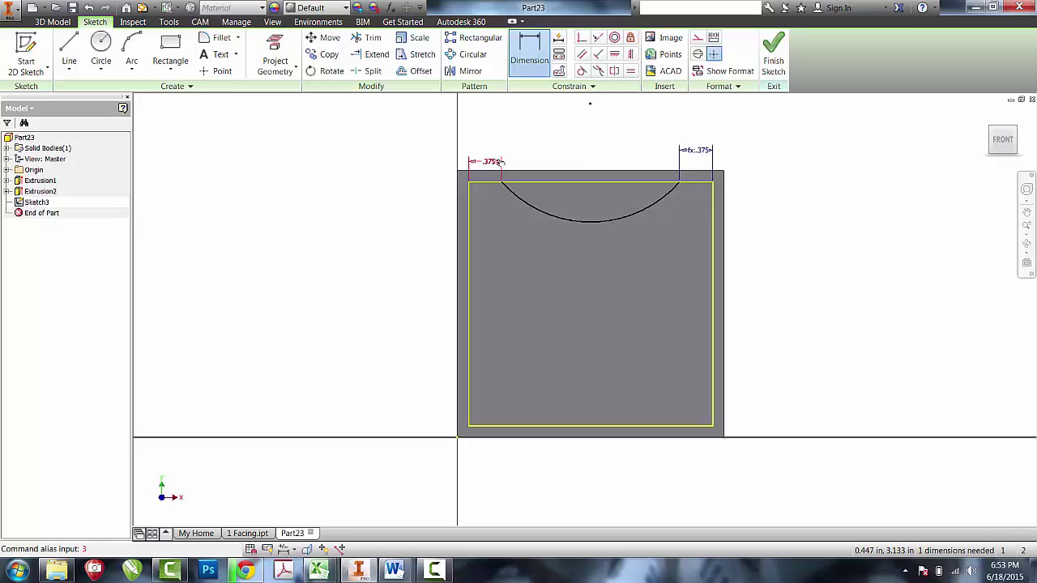
Give the top arc a 1.5 in radius.
{"action": "left_click", "coordinate": [543, 217]}
{"action": "left_click", "coordinate": [576, 142]}
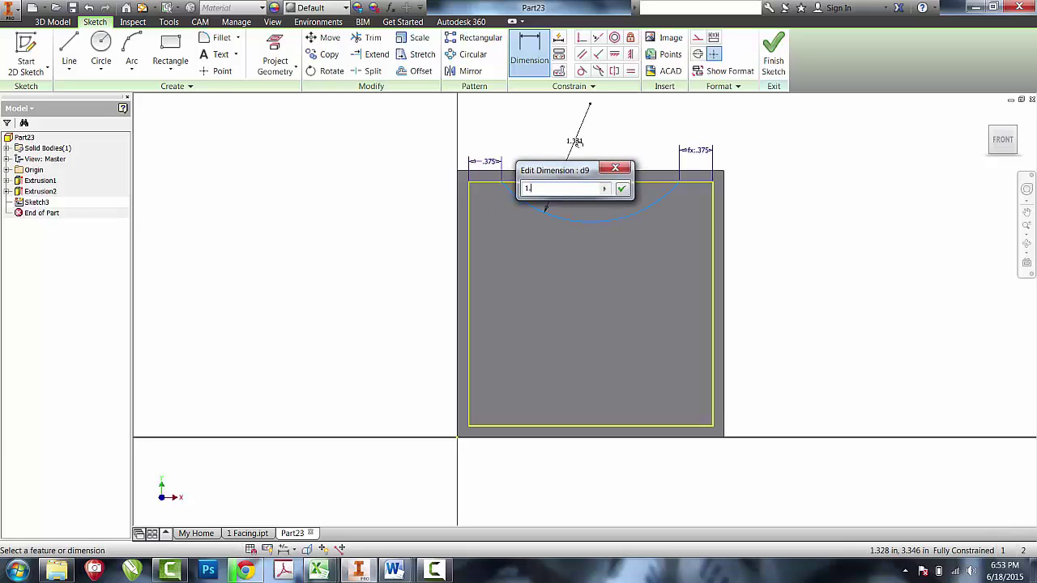
{"action": "type", "text": "1.5"}
{"action": "key", "text": "Return"}
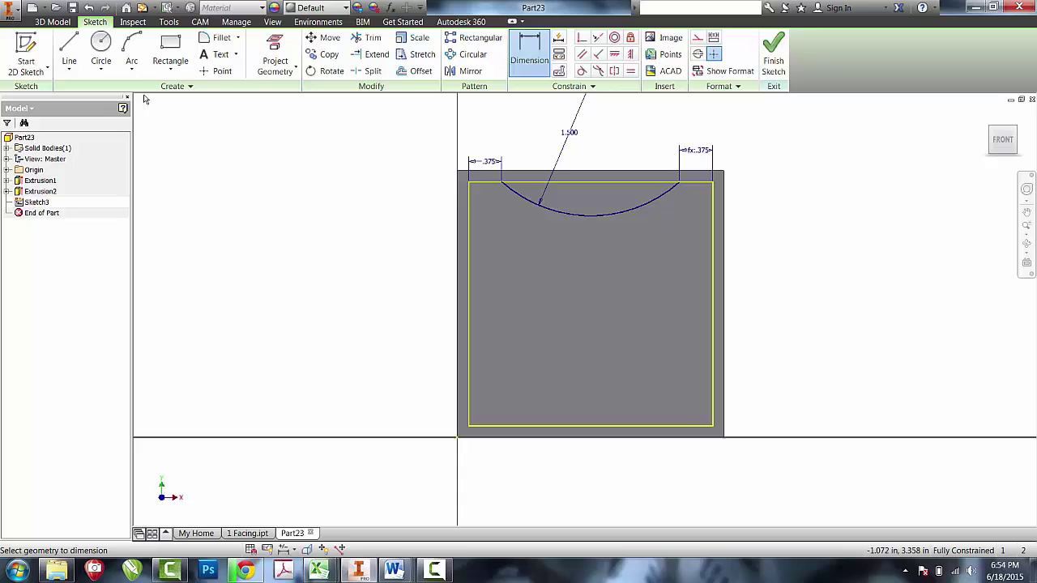
Draw an arc on the left edge bulging into the square.
{"action": "left_click", "coordinate": [131, 55]}
{"action": "left_click", "coordinate": [468, 235]}
{"action": "left_click", "coordinate": [468, 387]}
{"action": "left_click", "coordinate": [510, 310]}
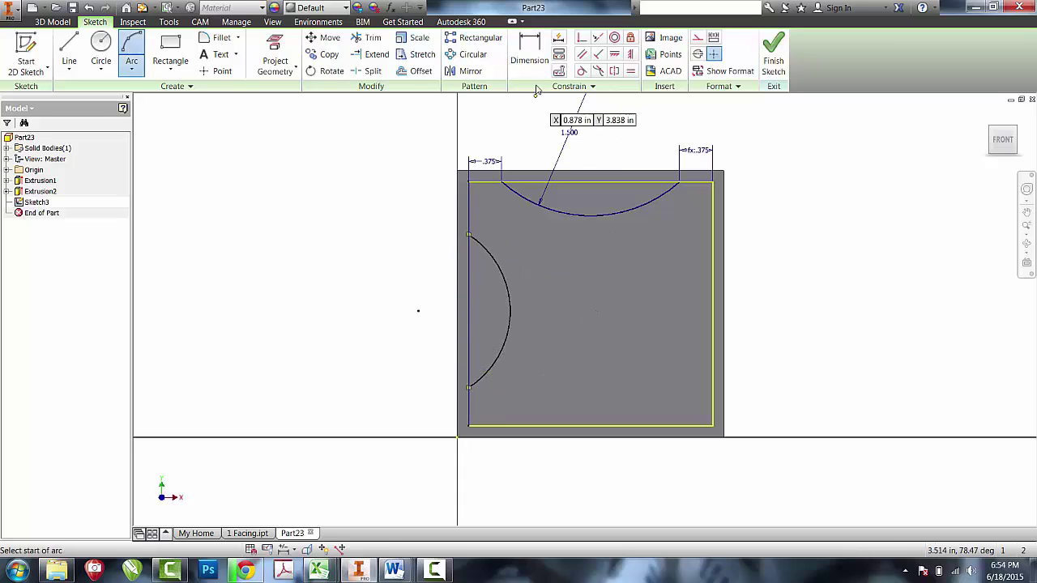
{"action": "key", "text": "Escape"}
Set the left arc's upper and lower endpoints 0.375 in from the corners, linked to the first offset.
{"action": "left_click", "coordinate": [529, 55]}
{"action": "left_click", "coordinate": [486, 183]}
{"action": "left_click", "coordinate": [468, 235]}
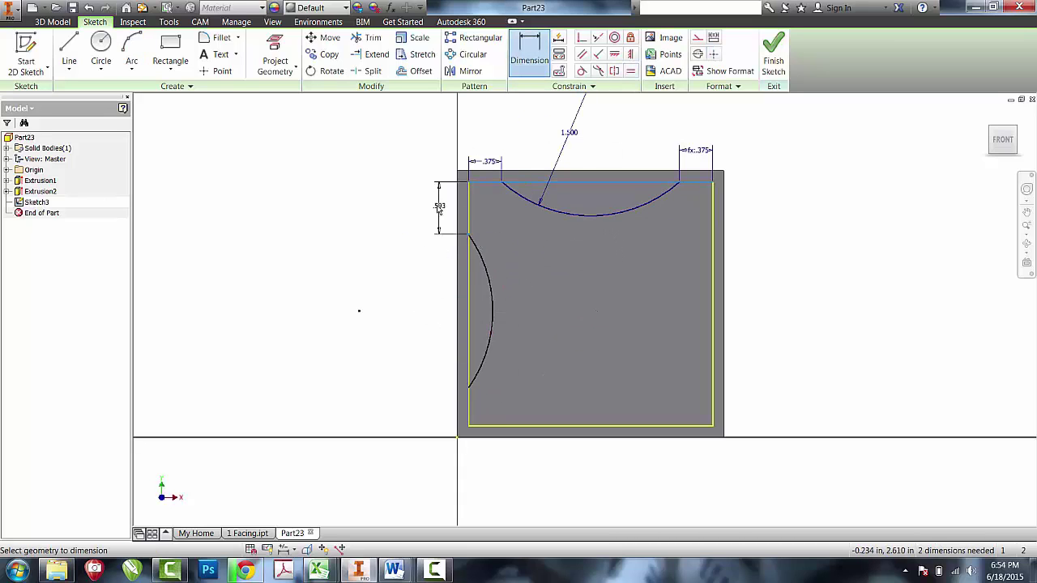
{"action": "left_click", "coordinate": [439, 202]}
{"action": "left_click", "coordinate": [485, 161]}
{"action": "key", "text": "Return"}
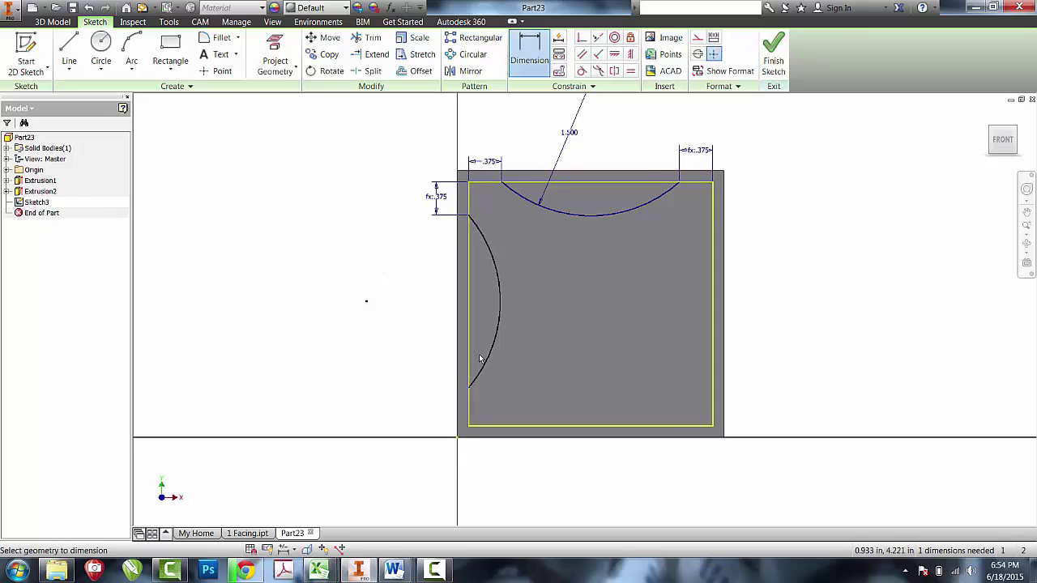
{"action": "left_click", "coordinate": [479, 425]}
{"action": "left_click", "coordinate": [470, 389]}
{"action": "left_click", "coordinate": [440, 402]}
{"action": "left_click", "coordinate": [435, 196]}
{"action": "key", "text": "Return"}
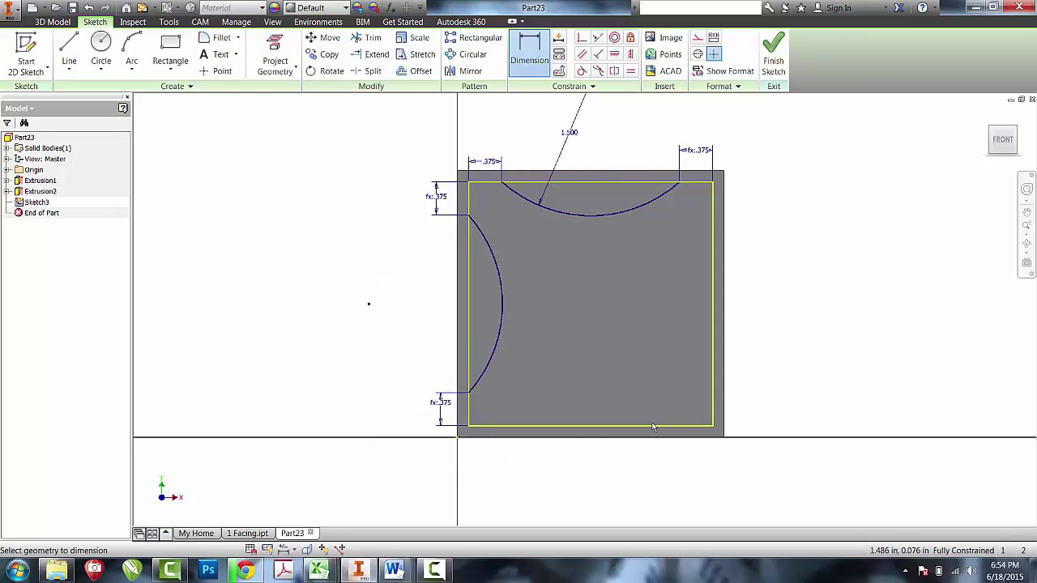
Draw arcs on the bottom and right edges and make them equal to the left arc.
{"action": "left_click", "coordinate": [131, 61]}
{"action": "left_click", "coordinate": [520, 426]}
{"action": "left_click", "coordinate": [677, 425]}
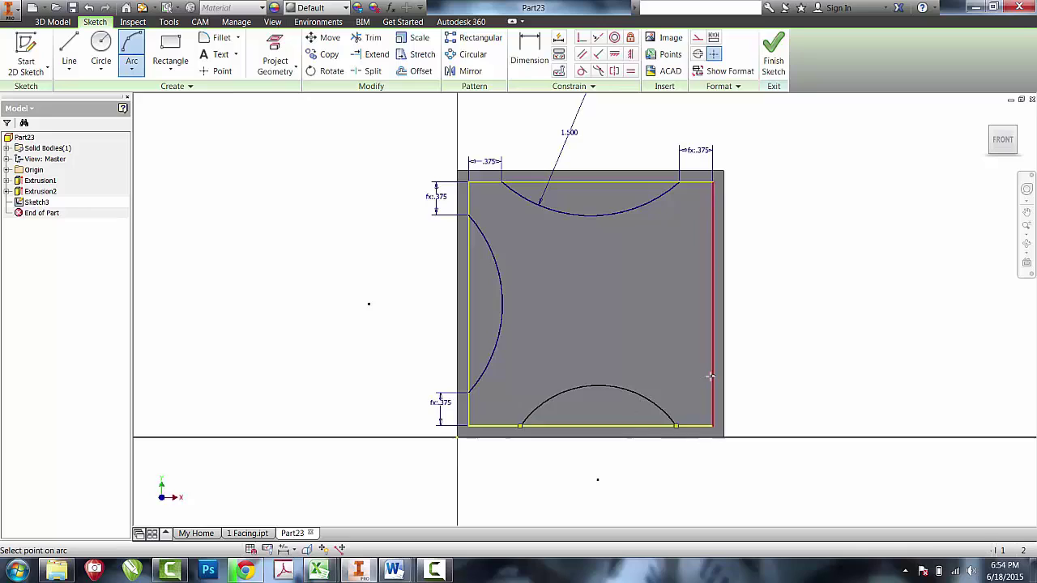
{"action": "left_click", "coordinate": [598, 397]}
{"action": "left_click", "coordinate": [713, 375]}
{"action": "left_click", "coordinate": [713, 240]}
{"action": "left_click", "coordinate": [674, 308]}
{"action": "key", "text": "="}
{"action": "left_click", "coordinate": [490, 251]}
{"action": "left_click", "coordinate": [578, 398]}
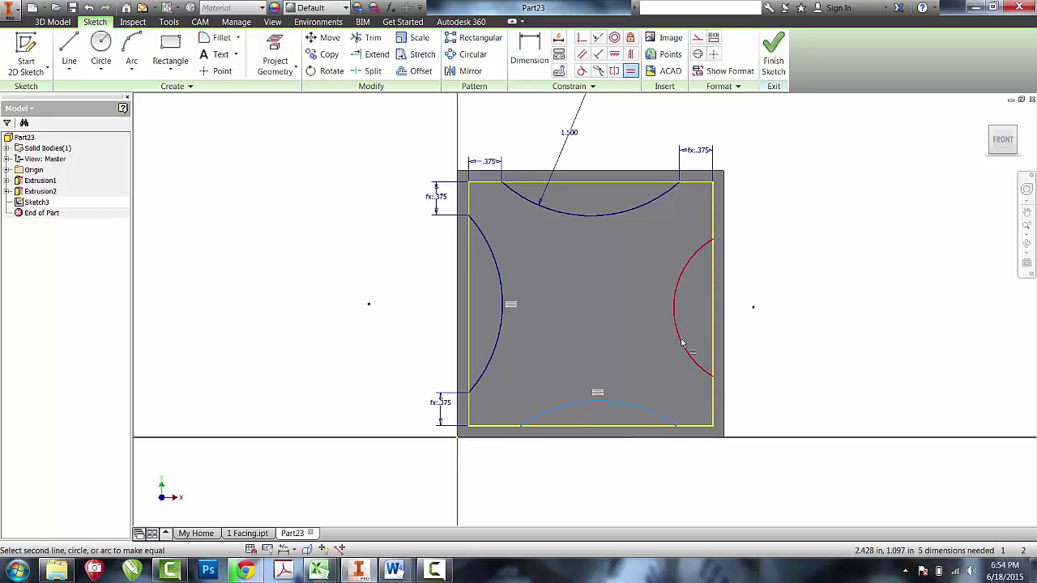
{"action": "left_click", "coordinate": [682, 344]}
Dimension the bottom arc's endpoints 0.375 in from the left and right edges.
{"action": "key", "text": "d"}
{"action": "left_click", "coordinate": [470, 356]}
{"action": "left_click", "coordinate": [524, 426]}
{"action": "left_click", "coordinate": [486, 452]}
{"action": "type", "text": ".375"}
{"action": "key", "text": "Return"}
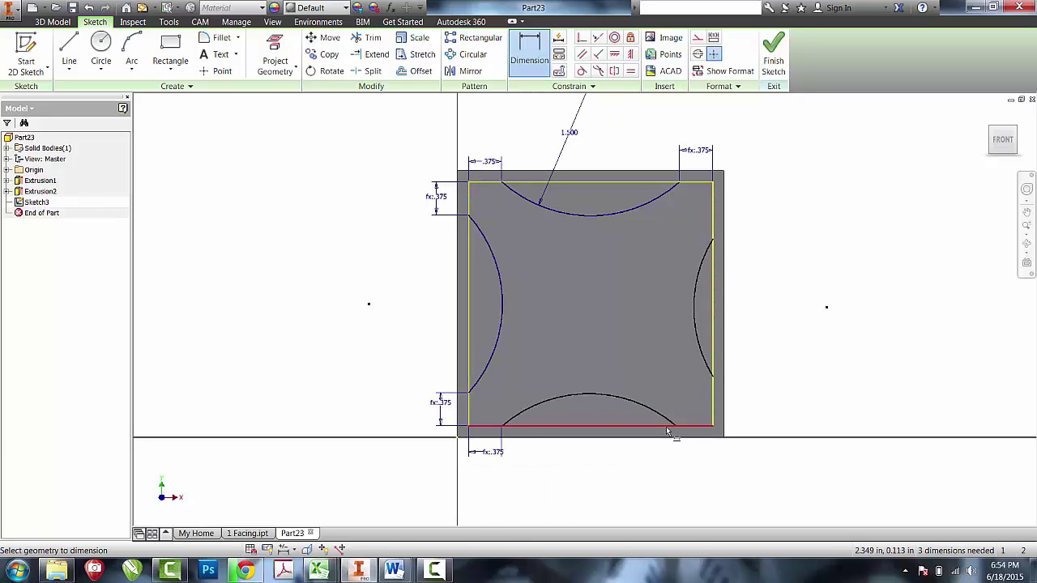
{"action": "left_click", "coordinate": [678, 425]}
{"action": "left_click", "coordinate": [713, 401]}
{"action": "left_click", "coordinate": [695, 454]}
{"action": "key", "text": "Return"}
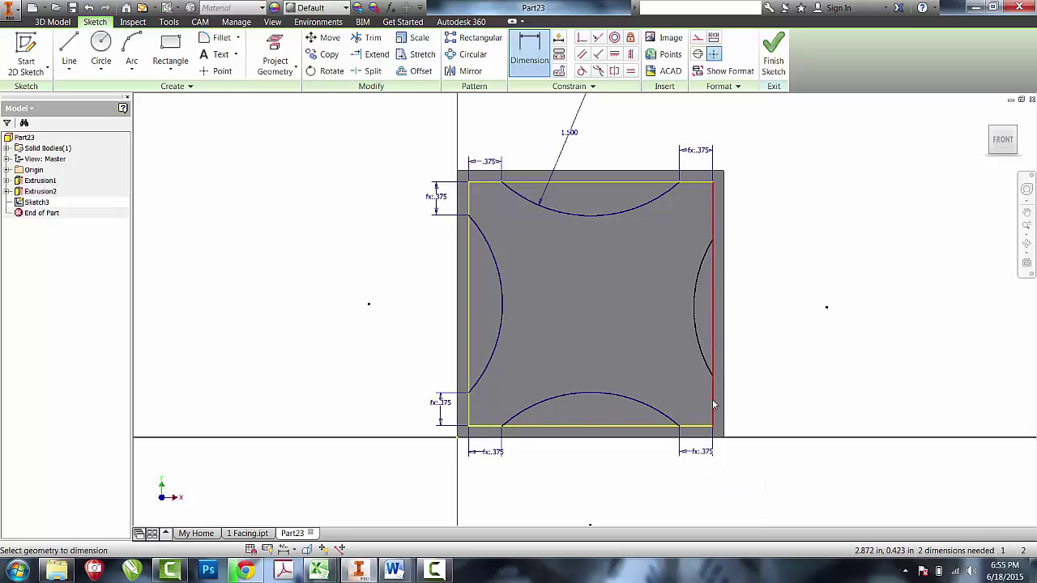
Dimension the right arc's lower and upper endpoints 0.375 in from the corners.
{"action": "left_click", "coordinate": [688, 426]}
{"action": "left_click", "coordinate": [713, 375]}
{"action": "left_click", "coordinate": [754, 405]}
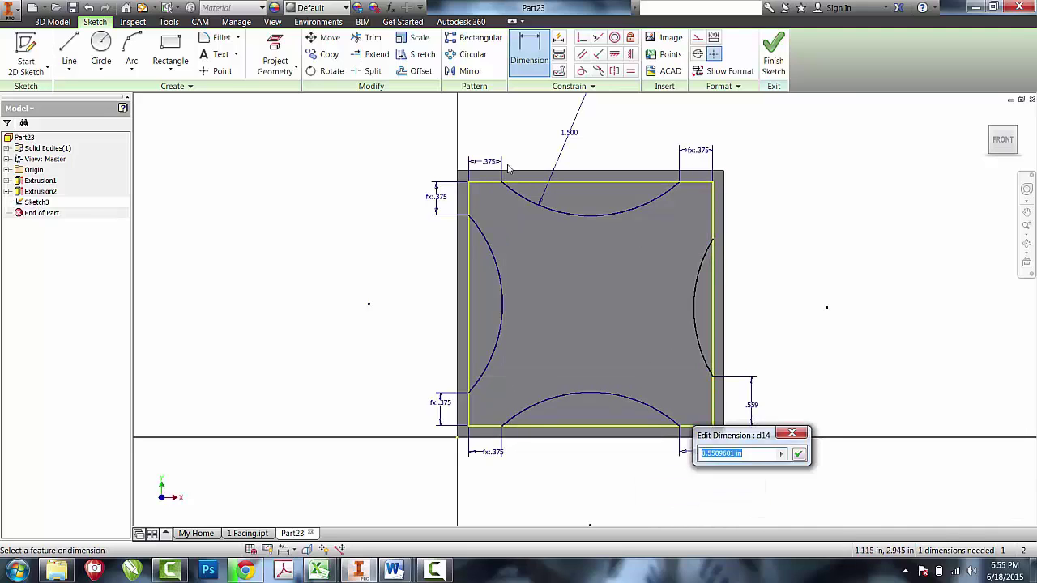
{"action": "type", "text": ".375"}
{"action": "key", "text": "Return"}
{"action": "left_click", "coordinate": [697, 182]}
{"action": "left_click", "coordinate": [713, 214]}
{"action": "left_click", "coordinate": [742, 235]}
{"action": "type", "text": ".375"}
{"action": "key", "text": "Return"}
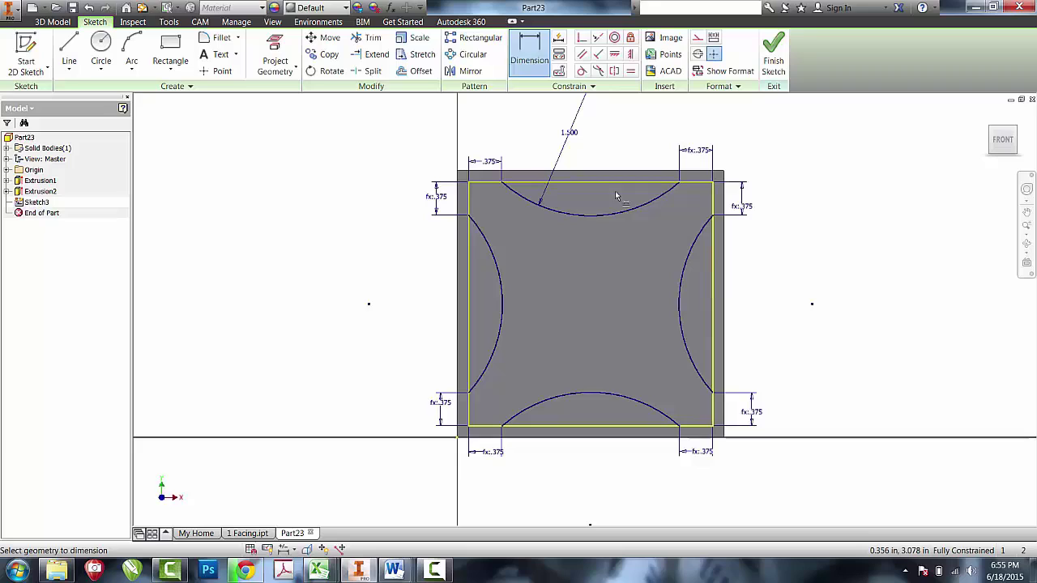
{"action": "right_click", "coordinate": [826, 220]}
{"action": "left_click", "coordinate": [834, 216]}
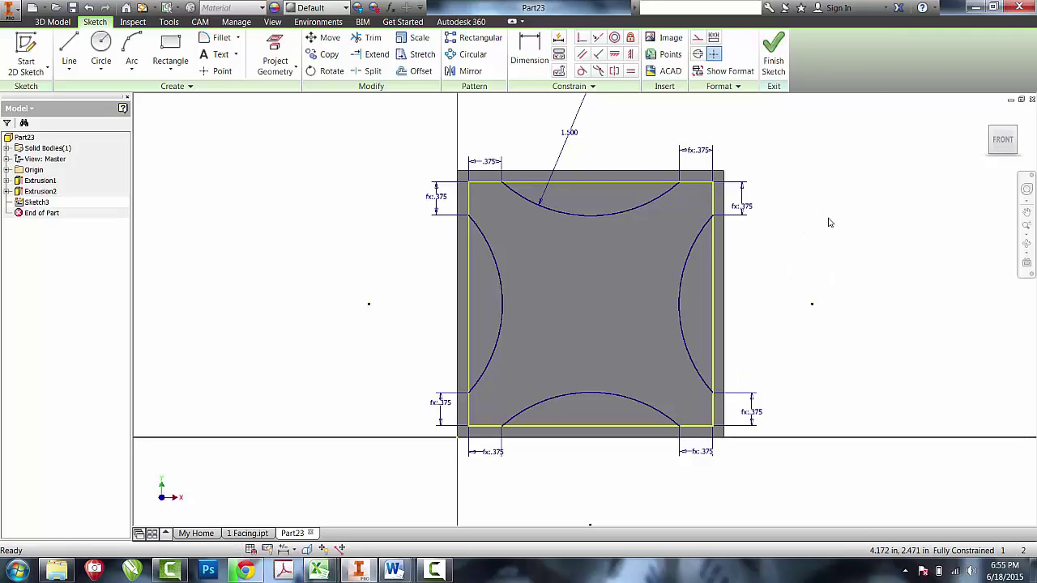
Draw a 0.375 in circle inside the square and move it up and left of centre.
{"action": "left_click", "coordinate": [100, 49]}
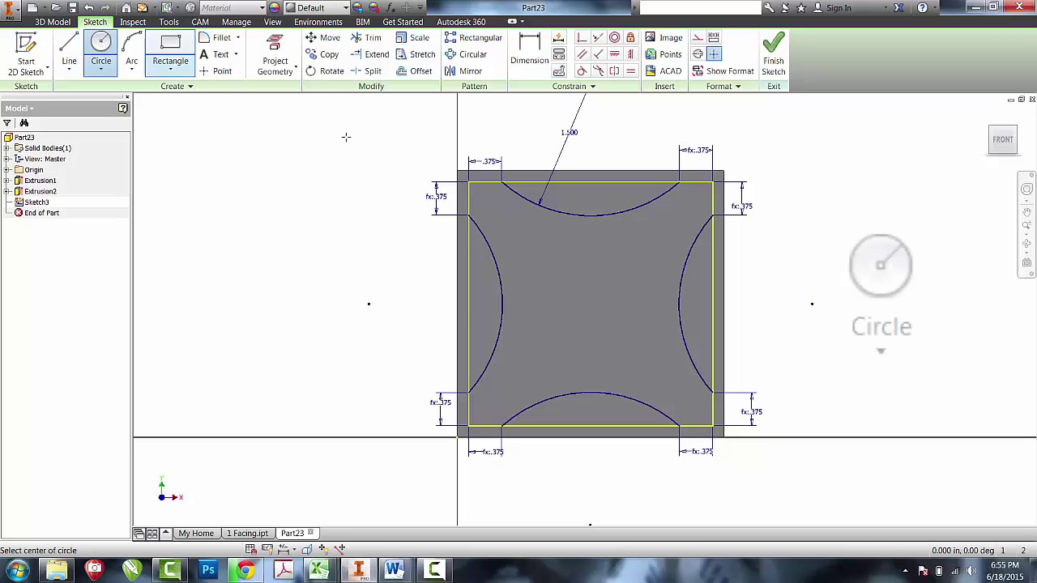
{"action": "left_click", "coordinate": [585, 279]}
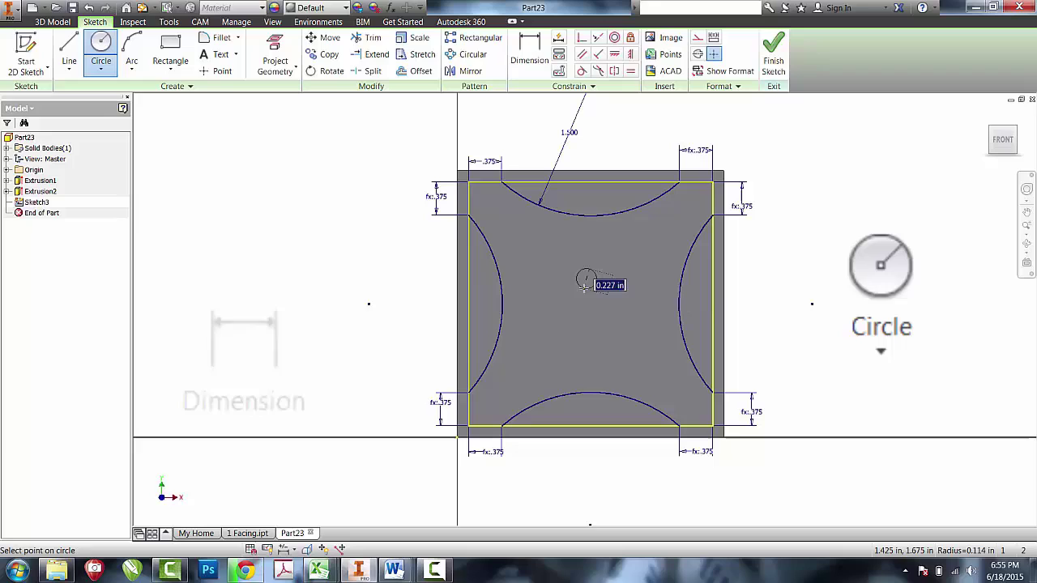
{"action": "type", "text": ".375"}
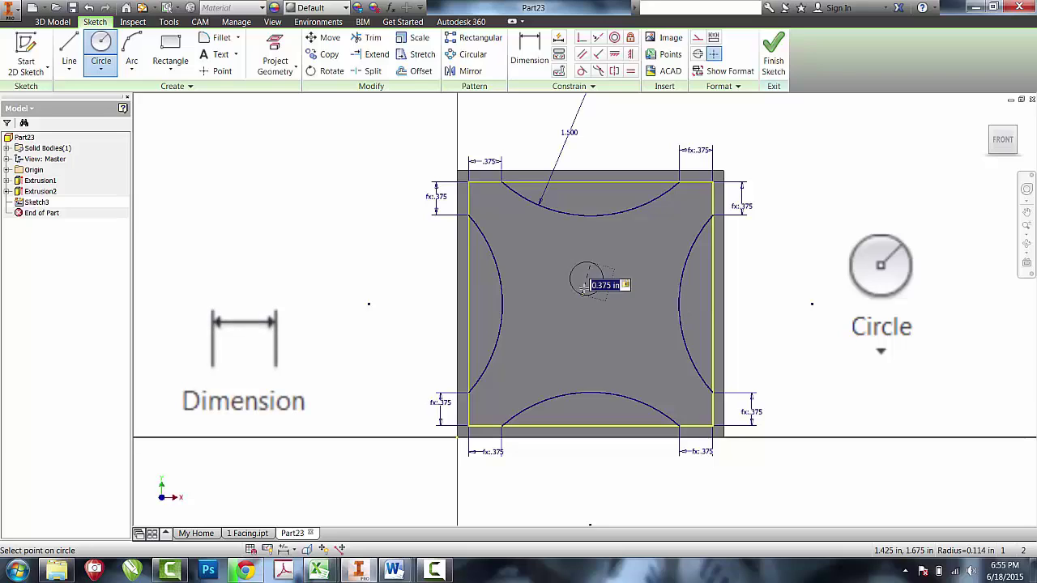
{"action": "key", "text": "Return"}
{"action": "key", "text": "Escape"}
{"action": "left_click", "coordinate": [585, 279]}
{"action": "key", "text": "ctrl+c"}
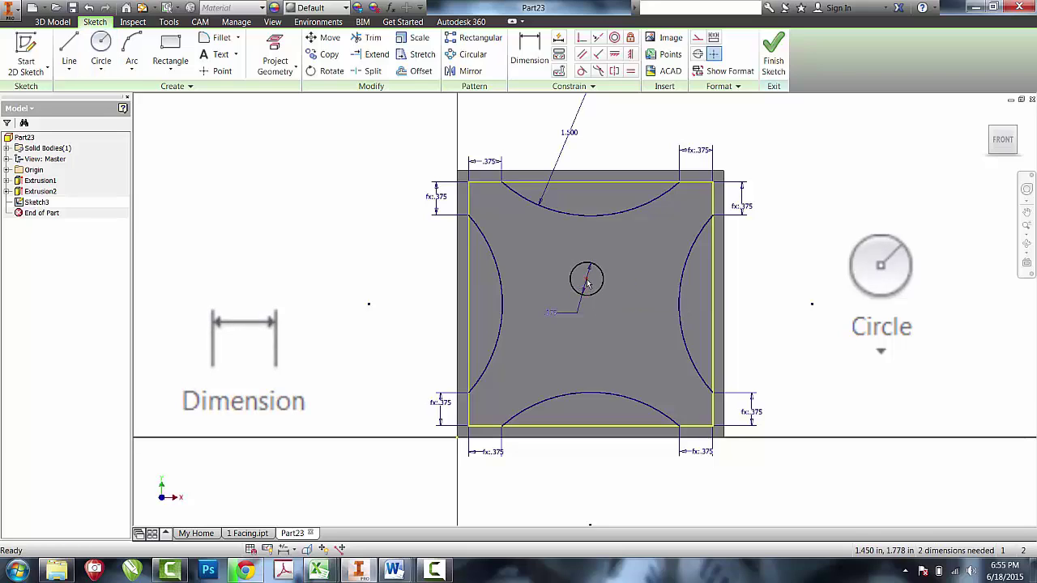
{"action": "key", "text": "ctrl+v"}
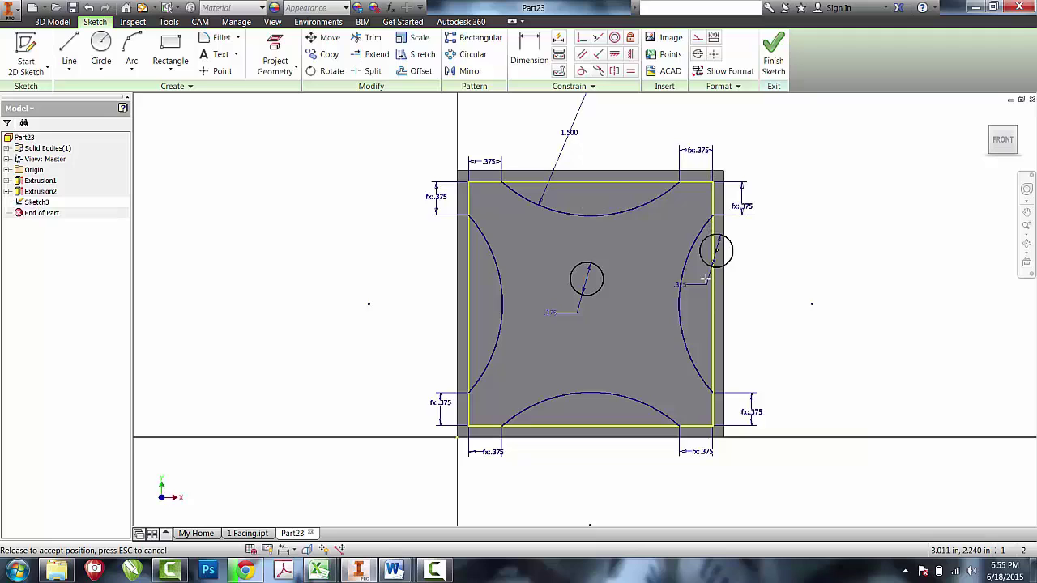
{"action": "left_click_drag", "start_coordinate": [716, 251], "coordinate": [559, 256]}
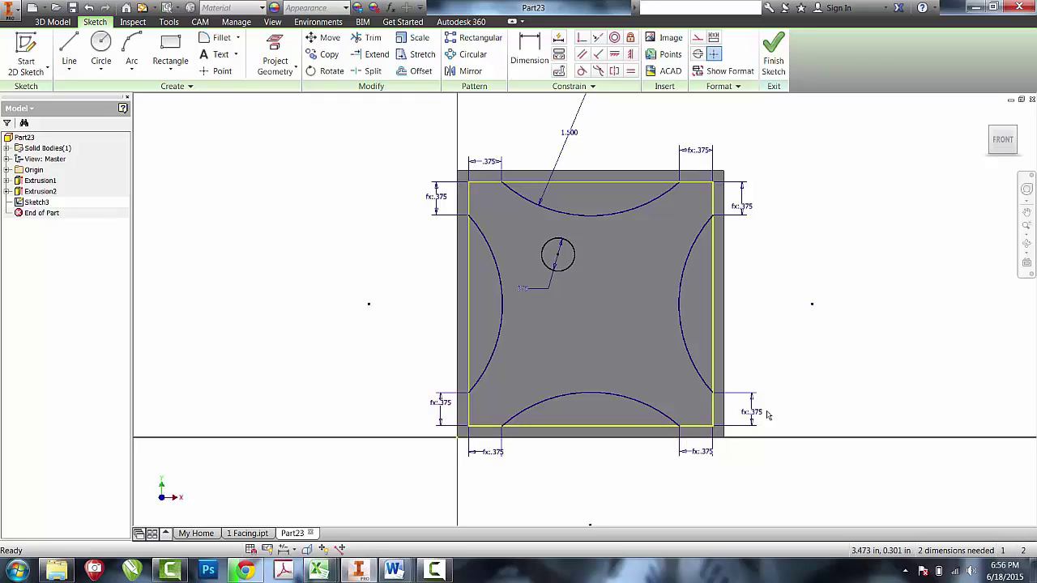
Edit the top-left 0.375 offset to 0.5, drag the circle outside the square, and finish the sketch.
{"action": "double_click", "coordinate": [496, 162]}
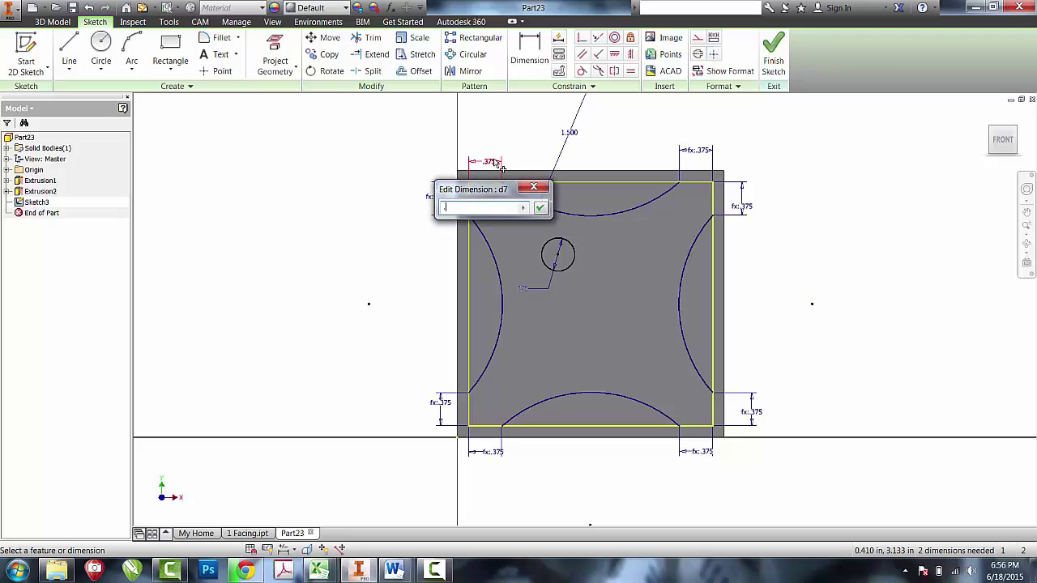
{"action": "type", "text": ".5"}
{"action": "key", "text": "Return"}
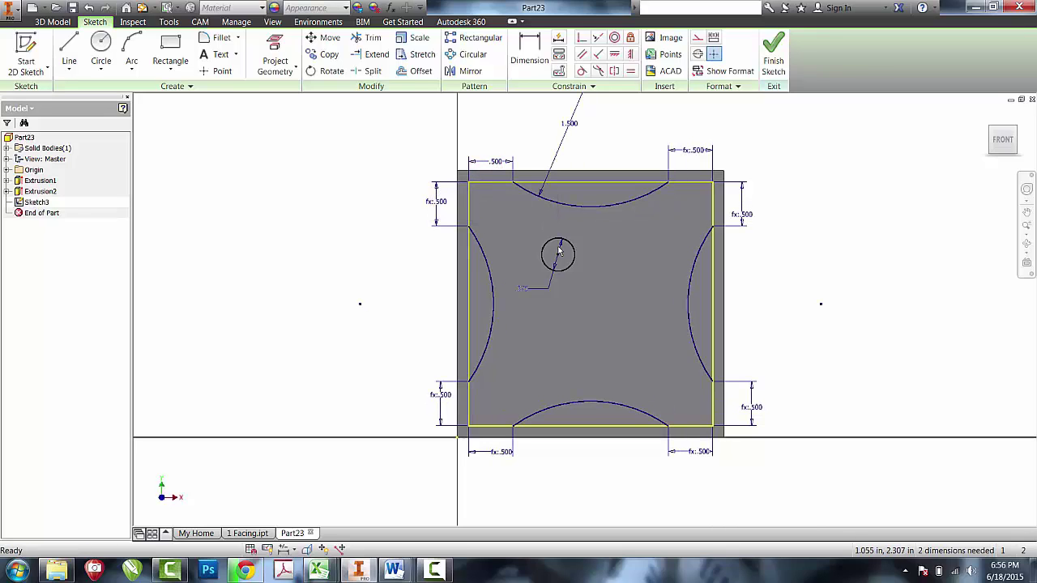
{"action": "left_click_drag", "start_coordinate": [559, 257], "coordinate": [401, 260]}
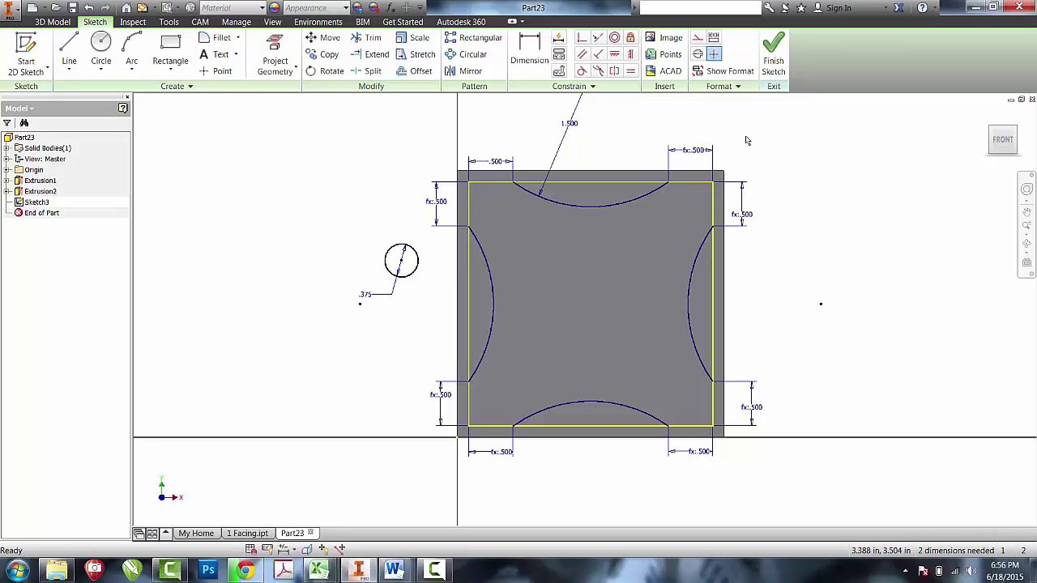
{"action": "left_click", "coordinate": [774, 57]}
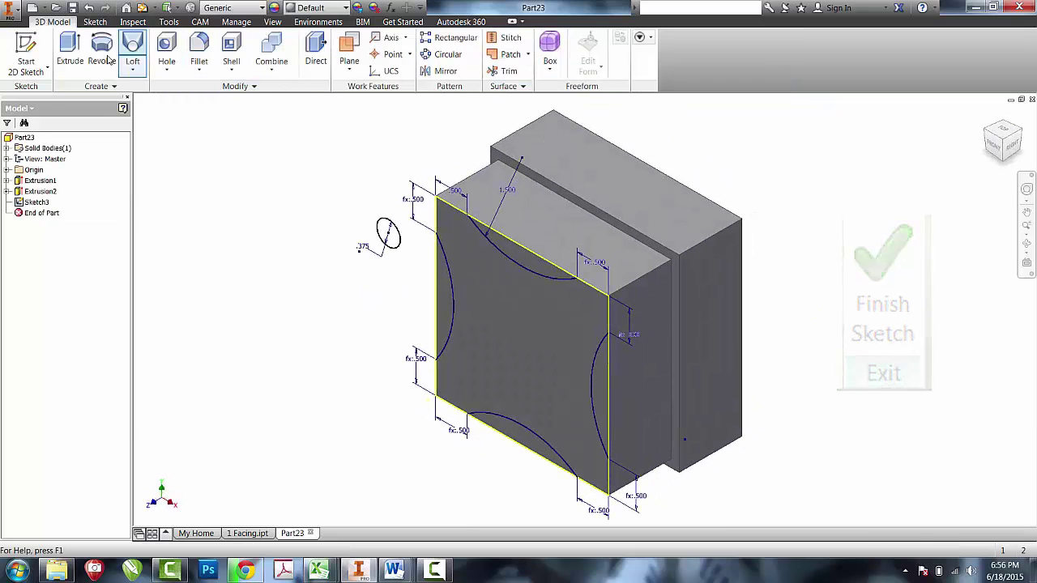
Start an extrusion and select the four curved lobe profiles.
{"action": "key", "text": "e"}
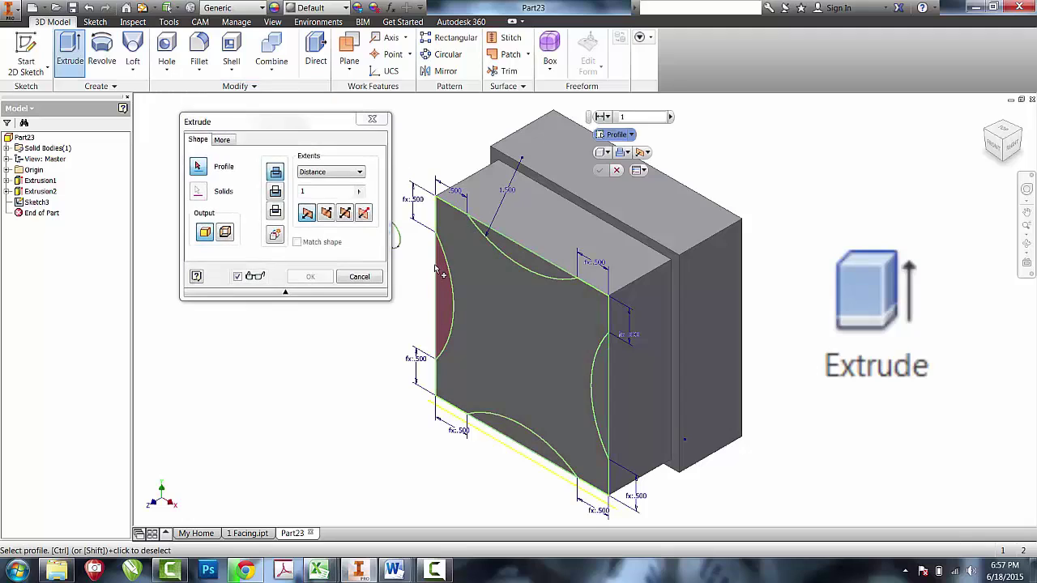
{"action": "left_click", "coordinate": [503, 438]}
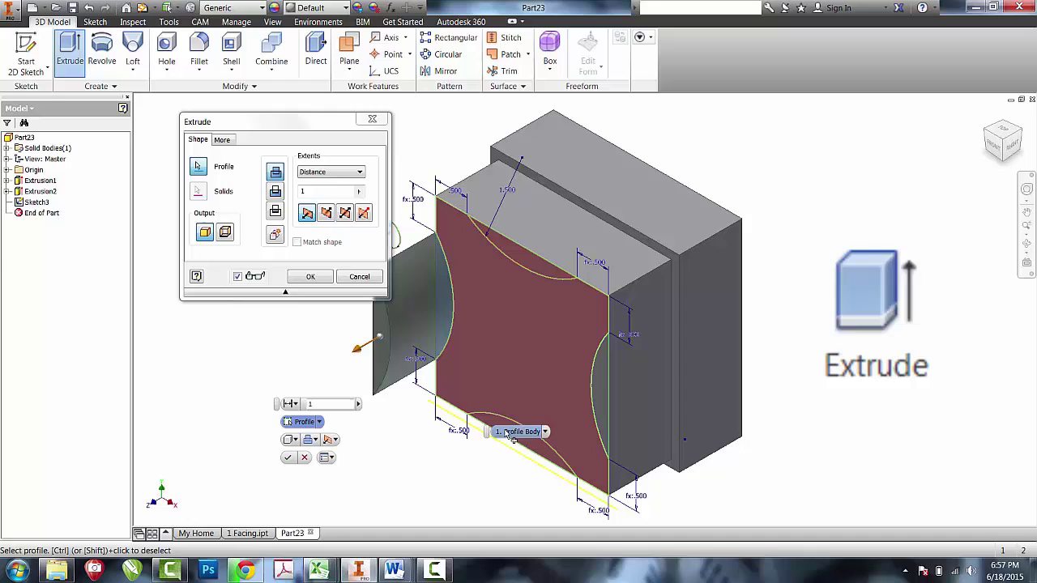
{"action": "left_click", "coordinate": [545, 432]}
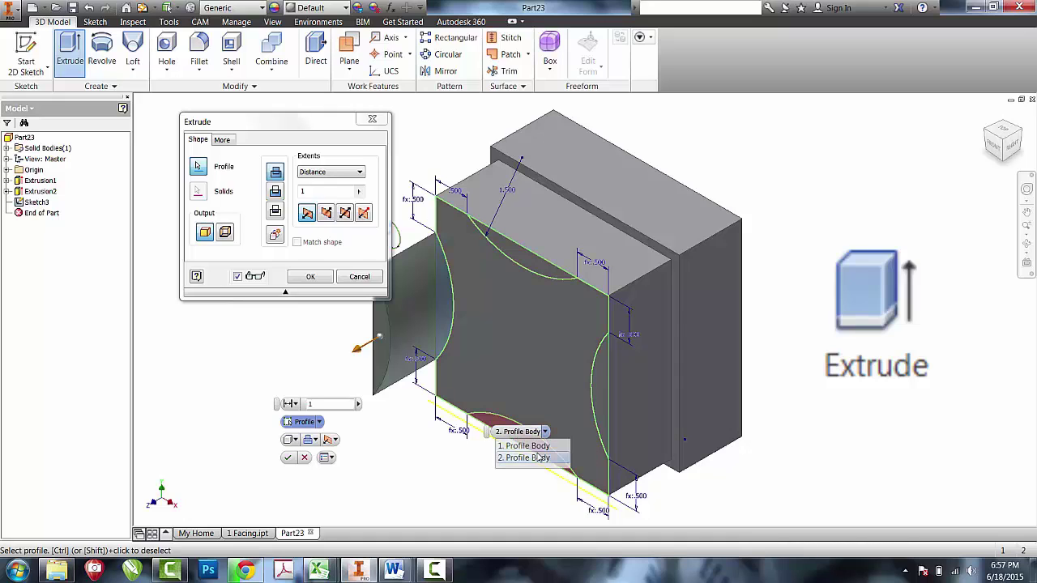
{"action": "left_click", "coordinate": [538, 453]}
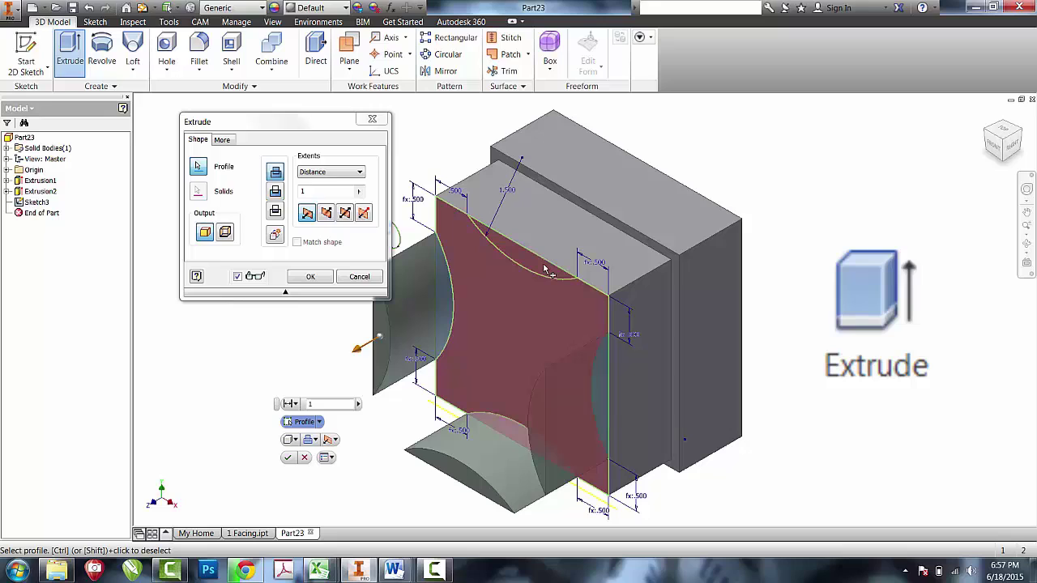
{"action": "mouse_move", "coordinate": [546, 271]}
{"action": "left_click", "coordinate": [584, 267]}
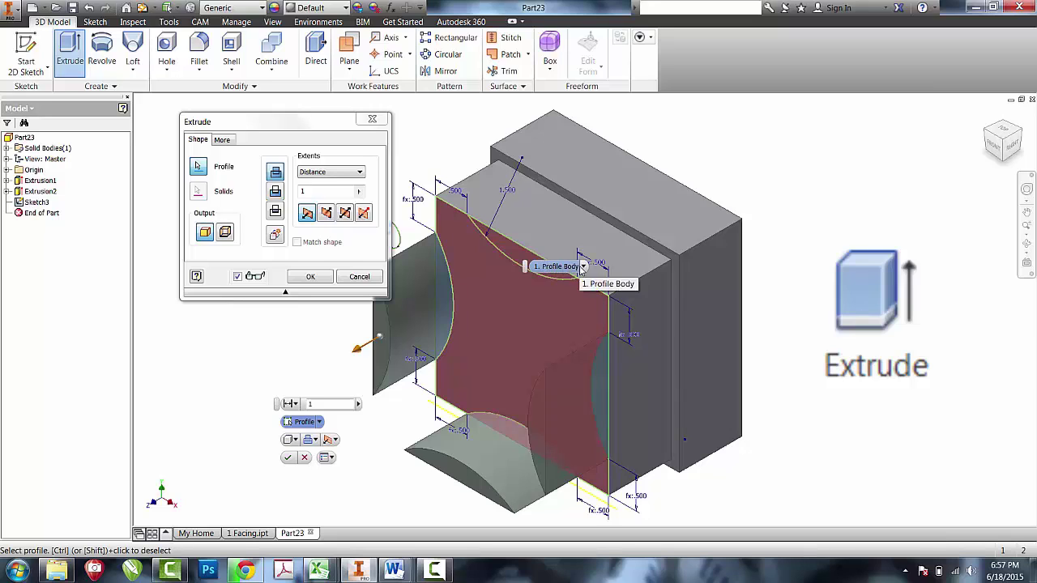
{"action": "left_click", "coordinate": [571, 293]}
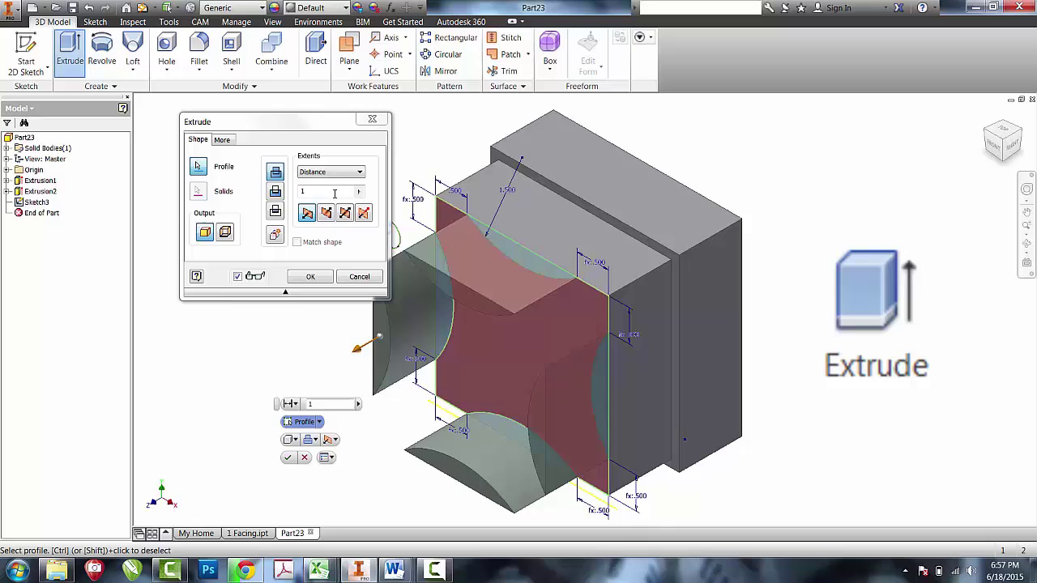
Cut the profiles with extents To the rear plate's front face.
{"action": "left_click", "coordinate": [276, 192]}
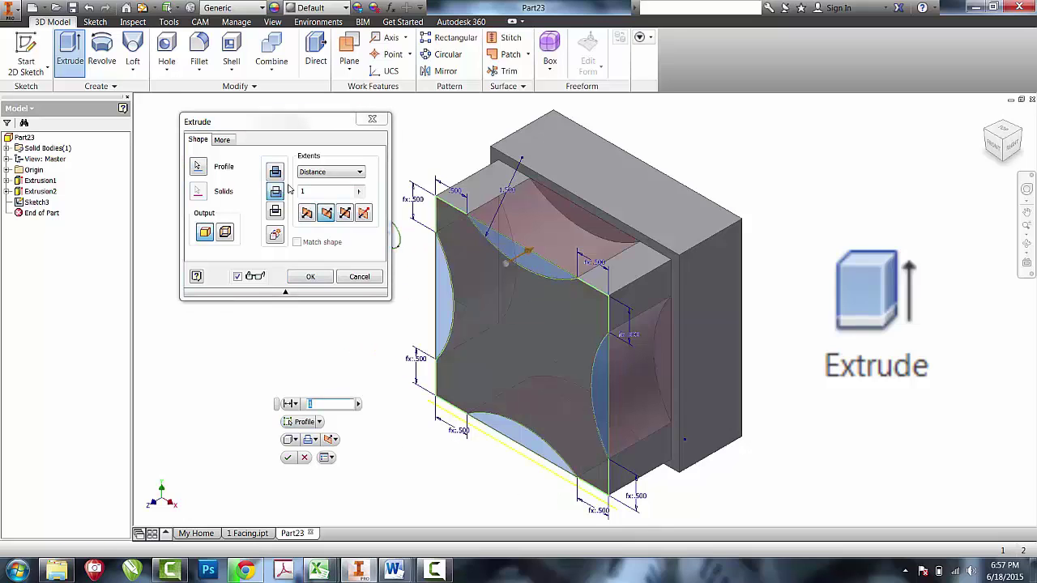
{"action": "left_click", "coordinate": [313, 173]}
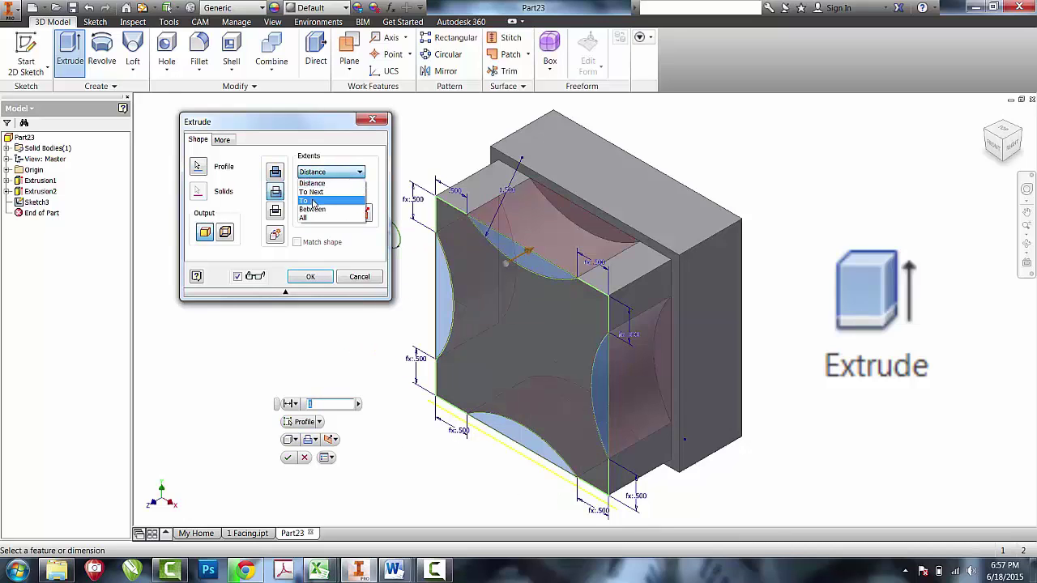
{"action": "left_click", "coordinate": [312, 200]}
{"action": "left_click", "coordinate": [549, 188]}
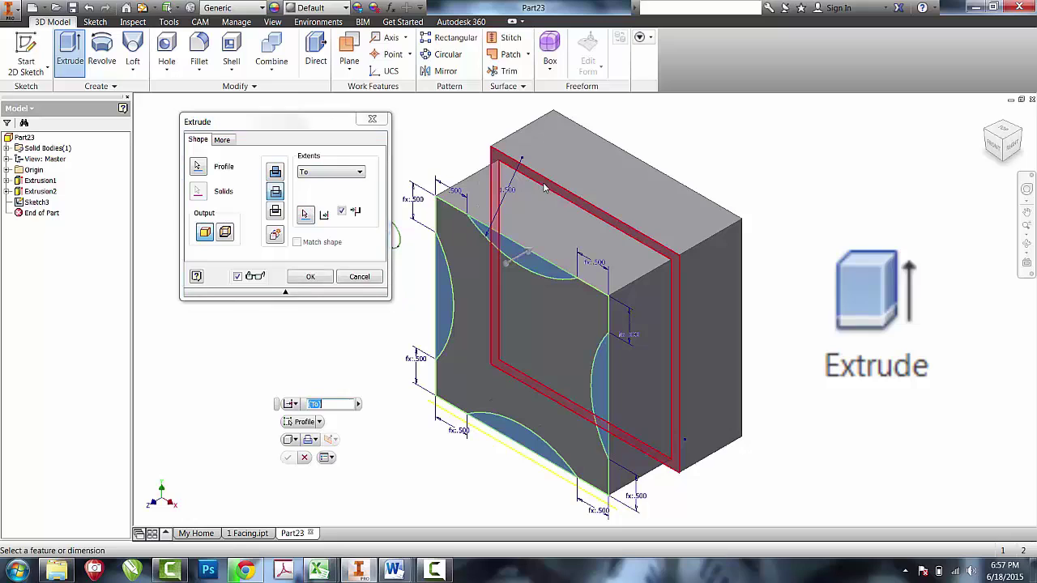
{"action": "left_click", "coordinate": [314, 279]}
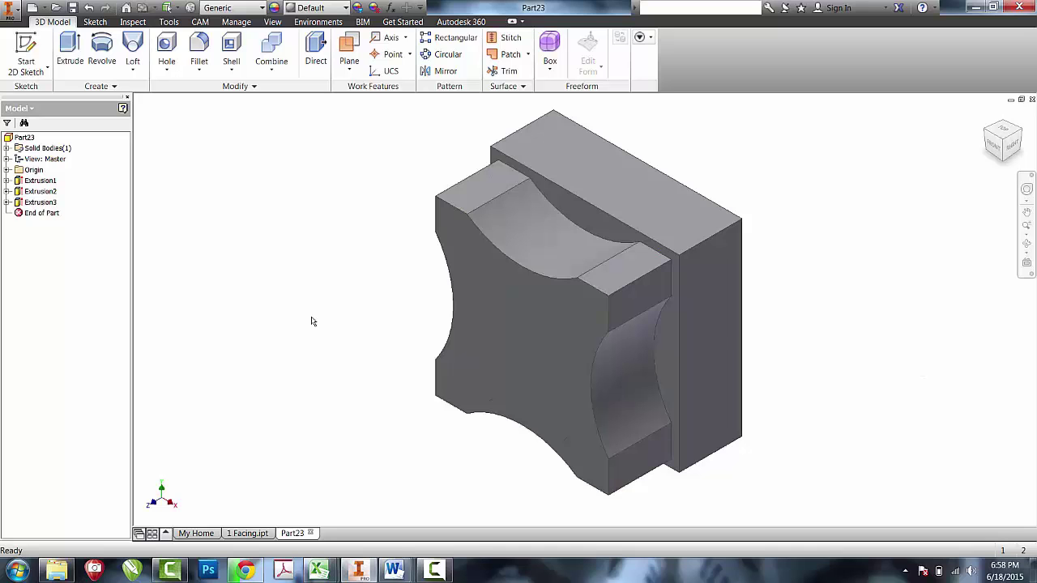
Sketch on the four-lobed front face and offset its outline inward.
{"action": "key", "text": "s"}
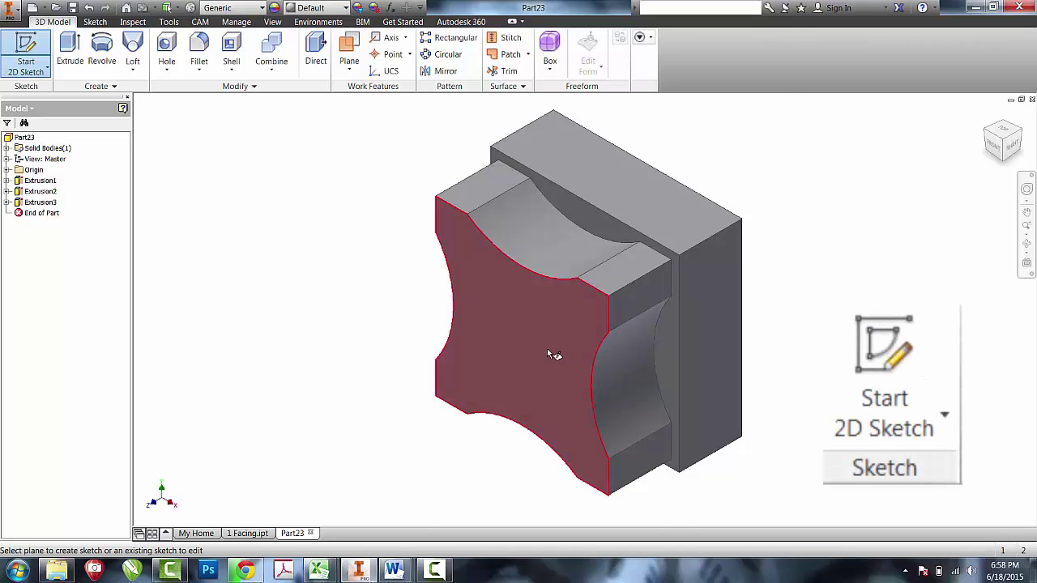
{"action": "left_click", "coordinate": [553, 354]}
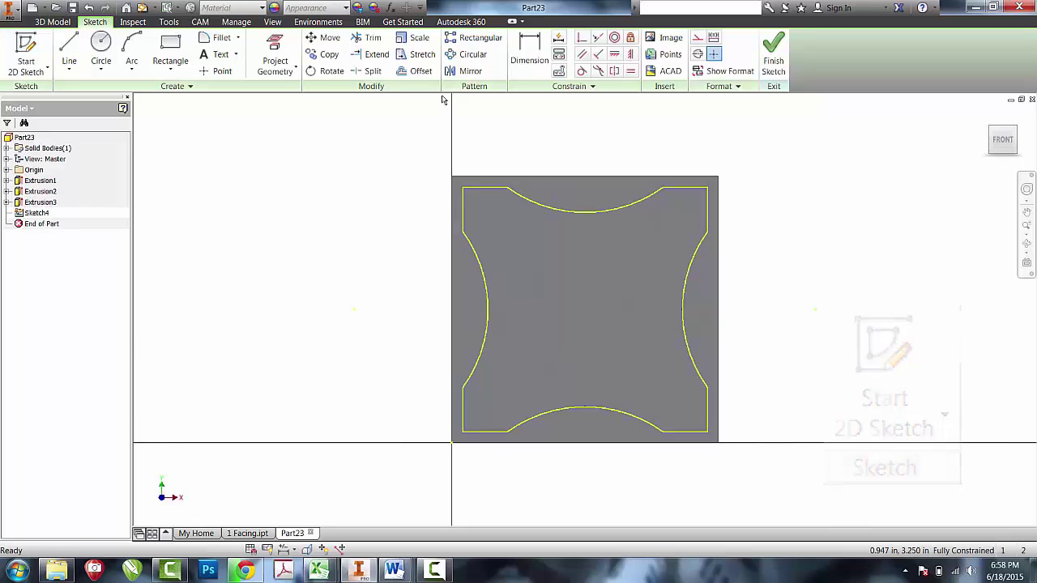
{"action": "left_click", "coordinate": [420, 72]}
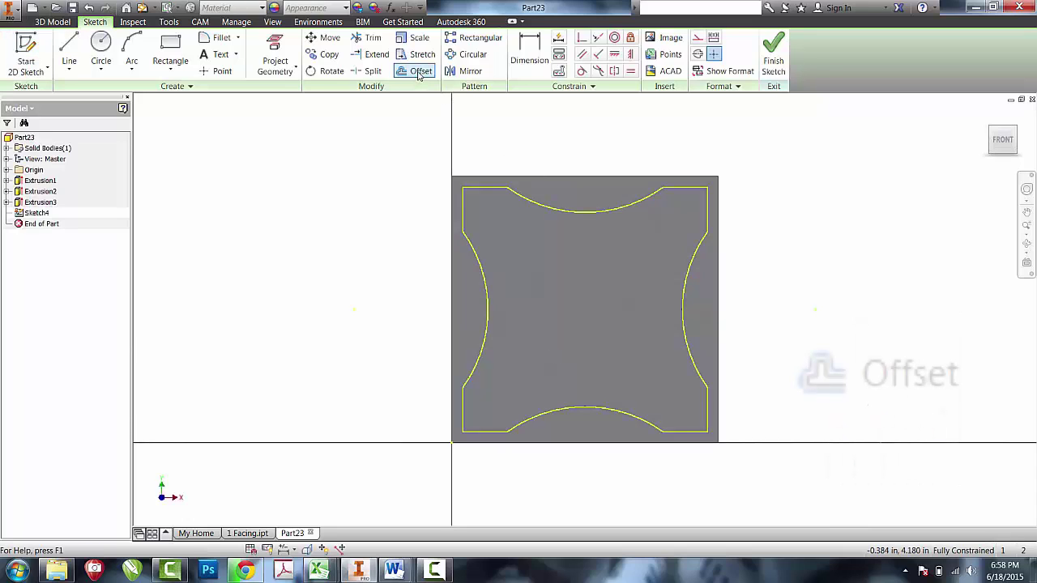
{"action": "left_click", "coordinate": [495, 192]}
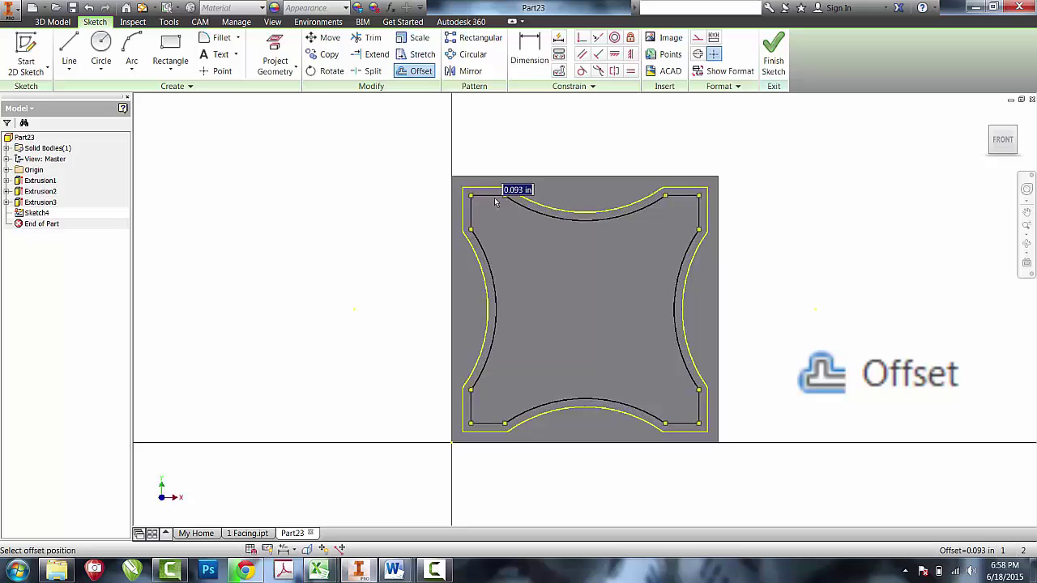
{"action": "left_click", "coordinate": [496, 211]}
Dimension the outline offset as 0.250 in.
{"action": "key", "text": "d"}
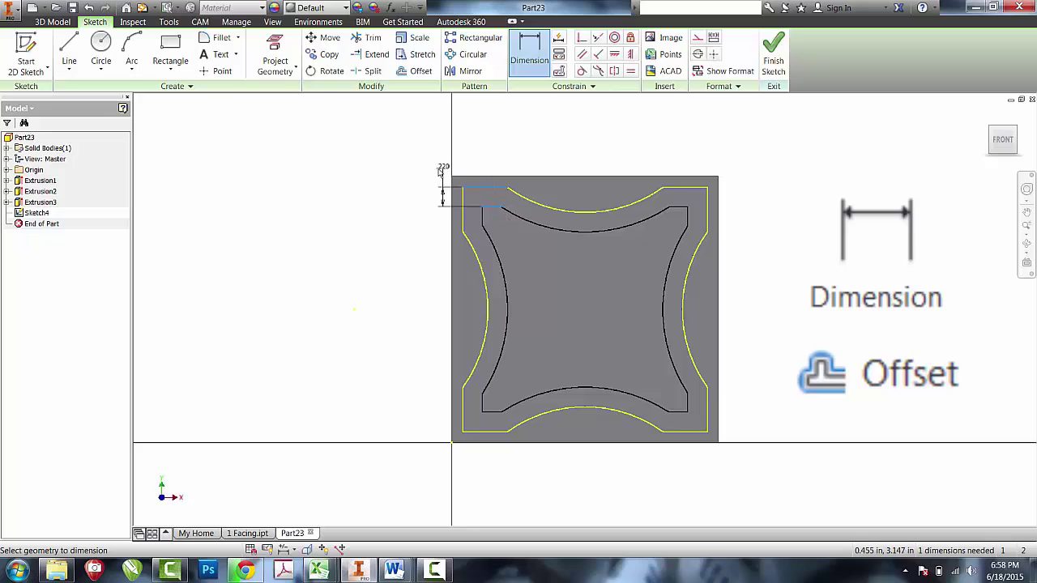
{"action": "left_click", "coordinate": [440, 170]}
{"action": "type", "text": ".25"}
{"action": "key", "text": "Return"}
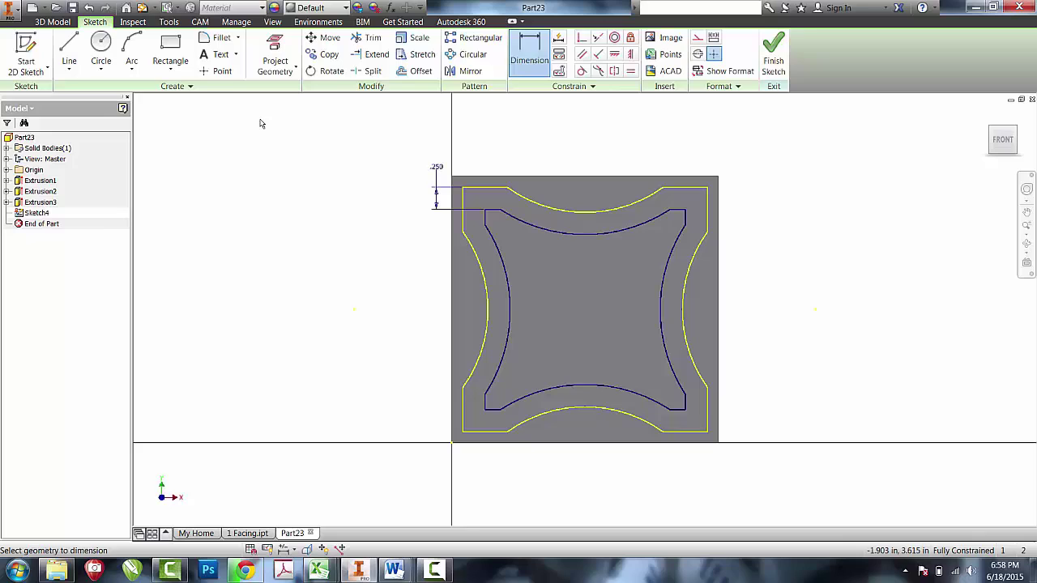
{"action": "left_click", "coordinate": [101, 51]}
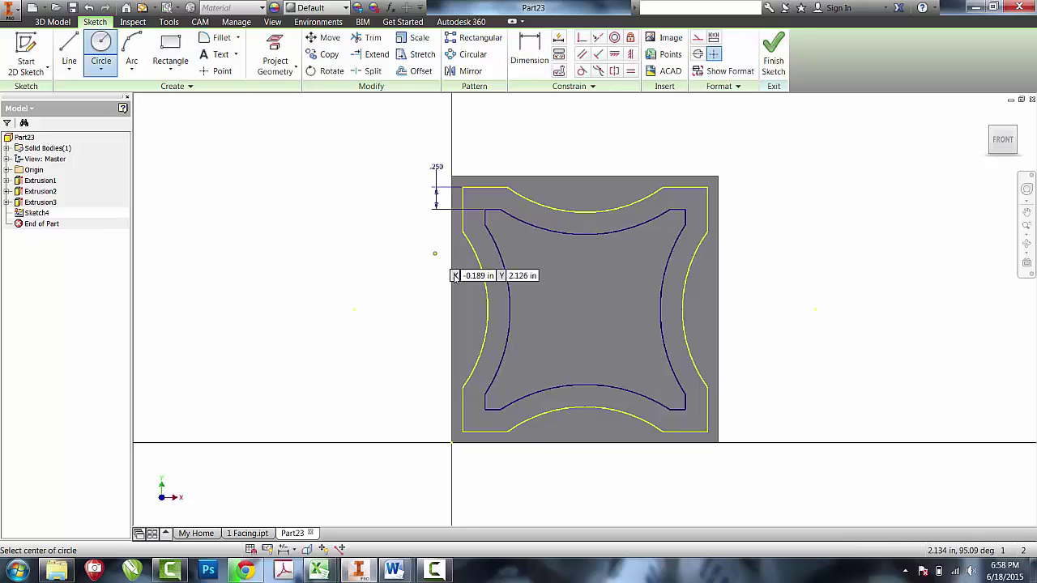
Draw a small .375 circle inside the offset outline and drag it toward the upper-right inner corner.
{"action": "left_click", "coordinate": [552, 292]}
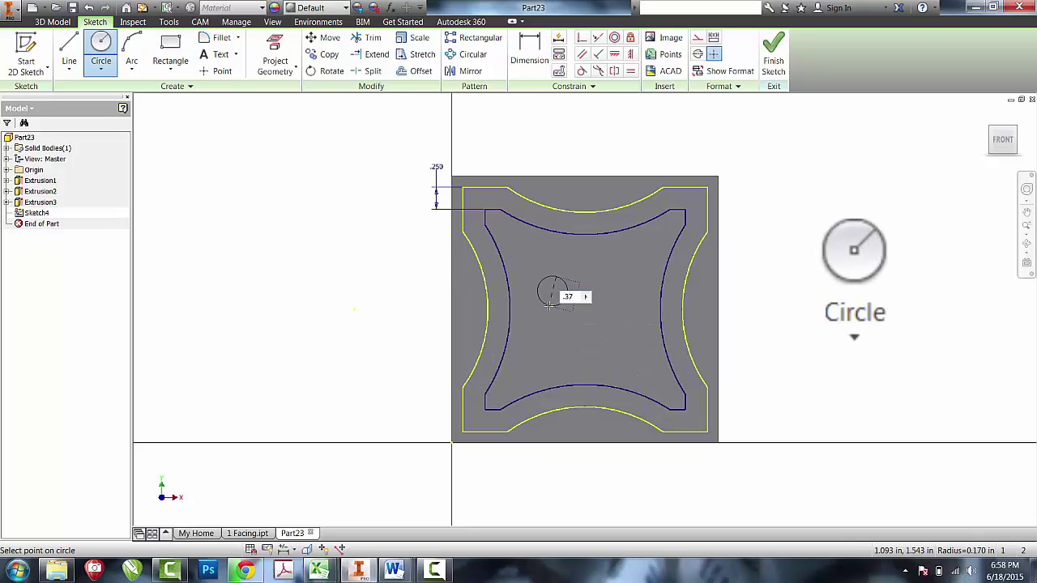
{"action": "left_click", "coordinate": [548, 306]}
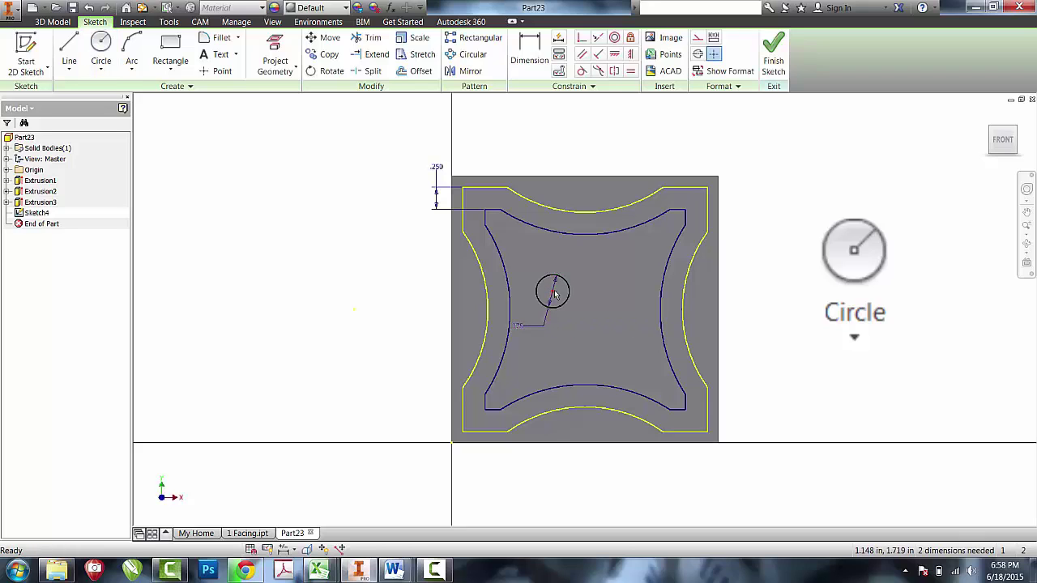
{"action": "left_click_drag", "start_coordinate": [555, 295], "coordinate": [635, 261]}
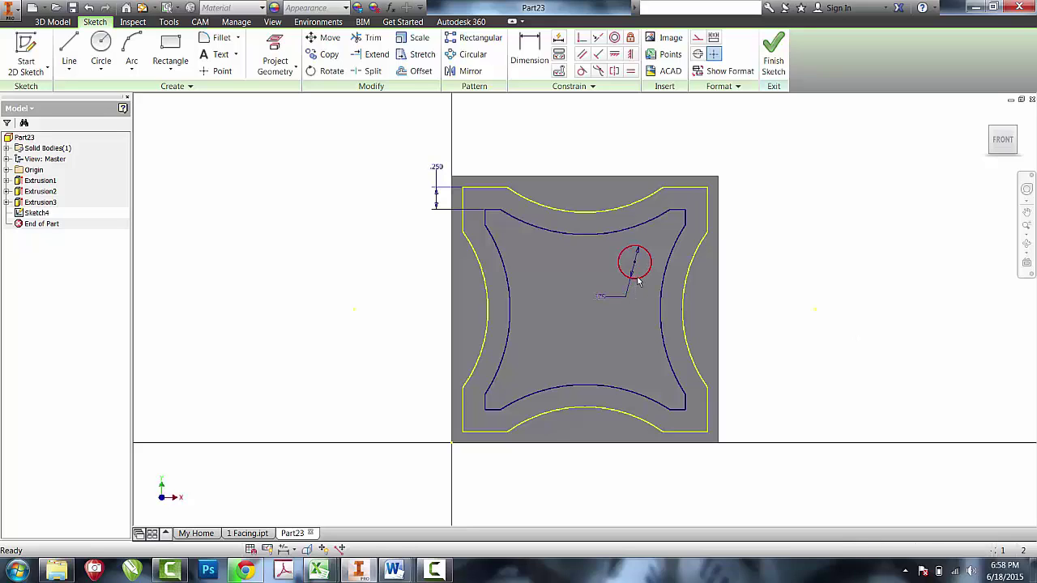
Delete the temporary circle and draw the top-left and top-right corner arcs, the top-right one tangent.
{"action": "key", "text": "Delete"}
{"action": "key", "text": "a"}
{"action": "left_click", "coordinate": [520, 221]}
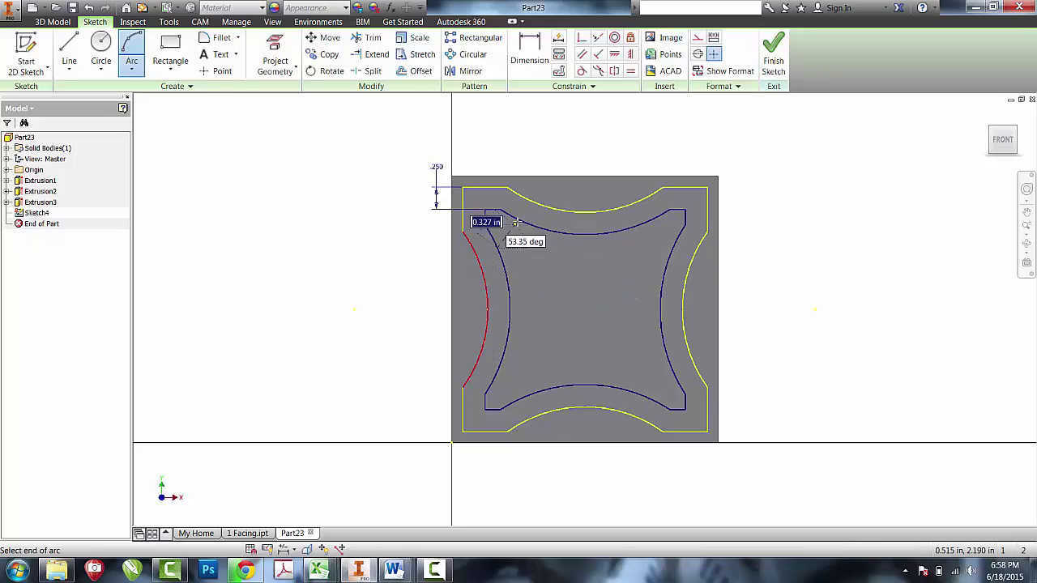
{"action": "left_click", "coordinate": [497, 248]}
{"action": "key", "text": "Escape"}
{"action": "left_click_drag", "start_coordinate": [514, 227], "coordinate": [510, 241]}
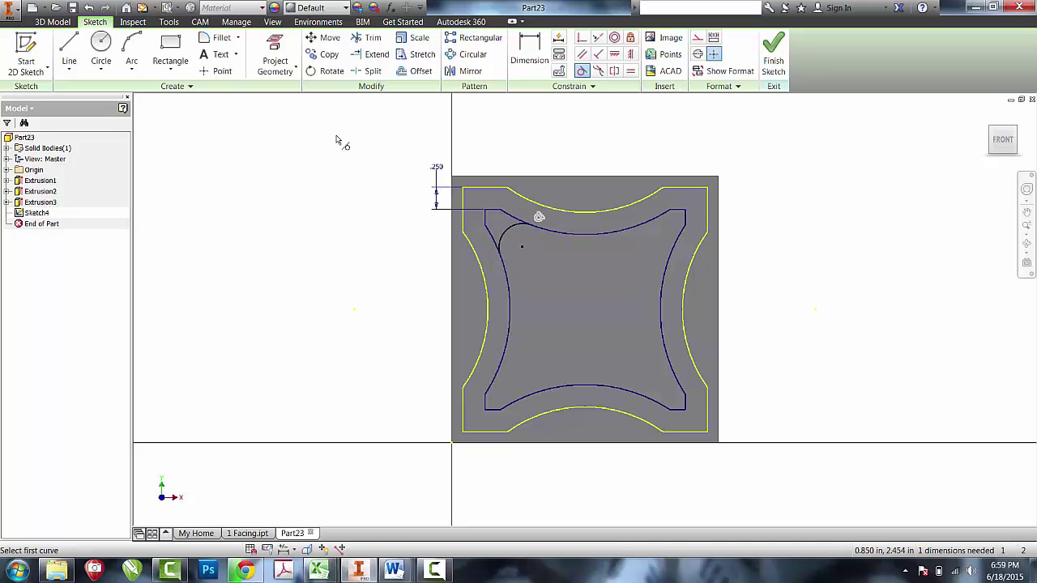
{"action": "key", "text": "a"}
{"action": "left_click", "coordinate": [653, 230]}
{"action": "left_click", "coordinate": [672, 253]}
{"action": "left_click", "coordinate": [660, 235]}
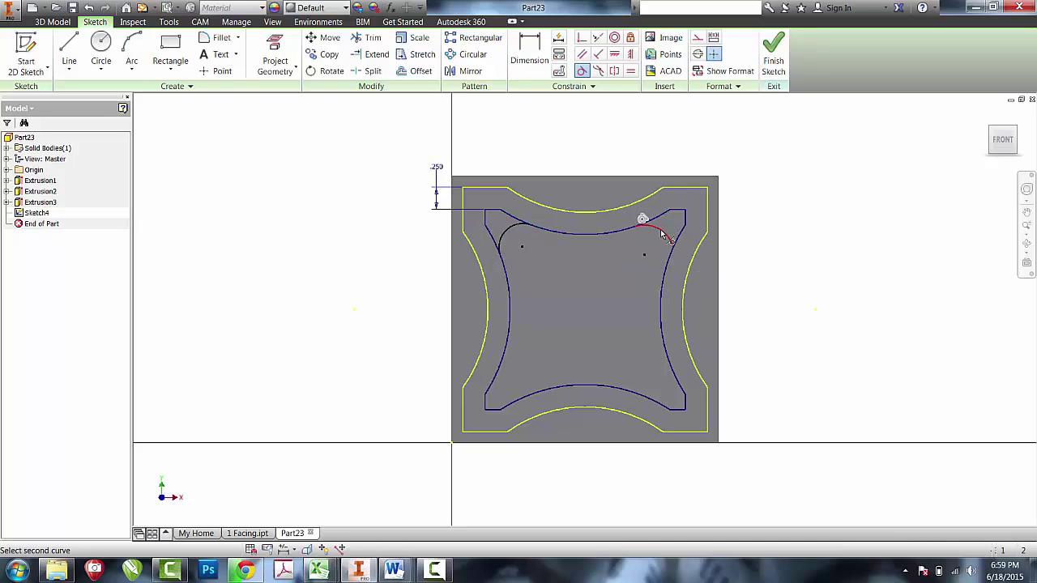
{"action": "left_click", "coordinate": [582, 71]}
Draw the bottom-left and bottom-right corner arcs of the inner outline.
{"action": "key", "text": "a"}
{"action": "left_click", "coordinate": [523, 397]}
{"action": "left_click", "coordinate": [502, 356]}
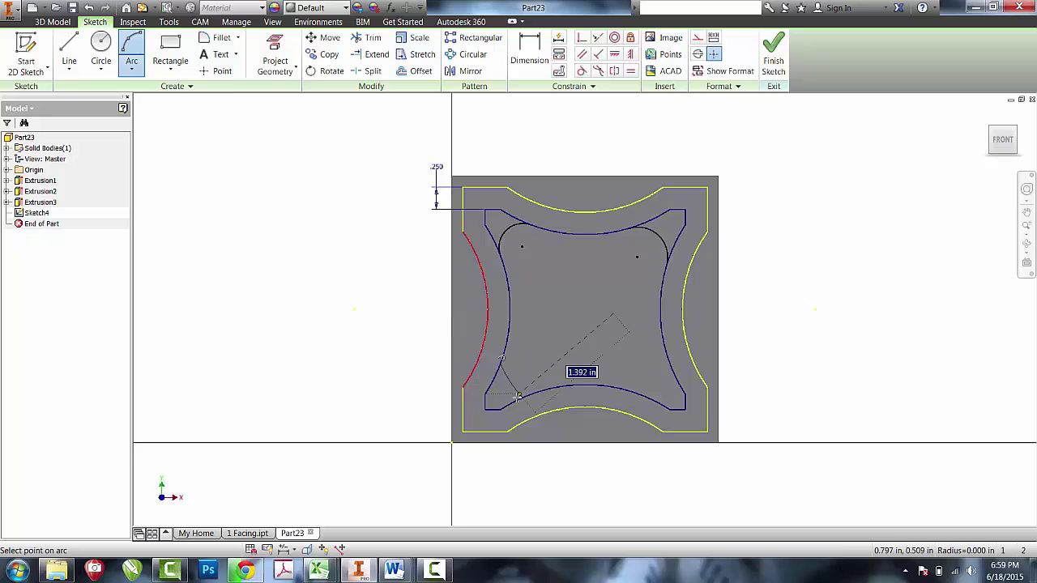
{"action": "left_click", "coordinate": [509, 380]}
{"action": "left_click", "coordinate": [648, 398]}
Make the bottom and top-left corner arcs tangent to their neighbouring curves.
{"action": "left_click", "coordinate": [668, 356]}
{"action": "left_click", "coordinate": [674, 387]}
{"action": "left_click", "coordinate": [582, 70]}
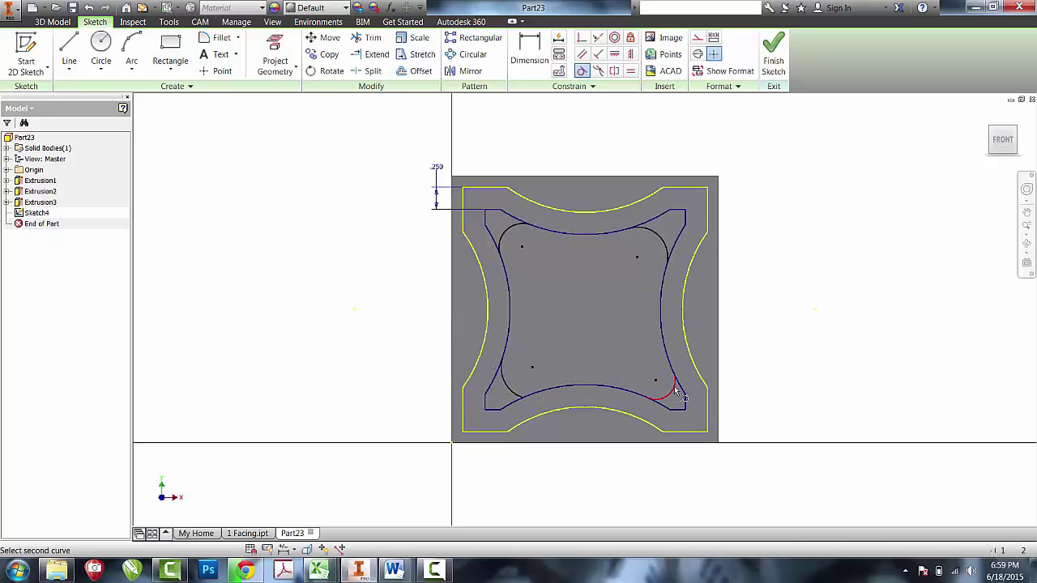
{"action": "left_click", "coordinate": [533, 396]}
{"action": "left_click", "coordinate": [533, 396]}
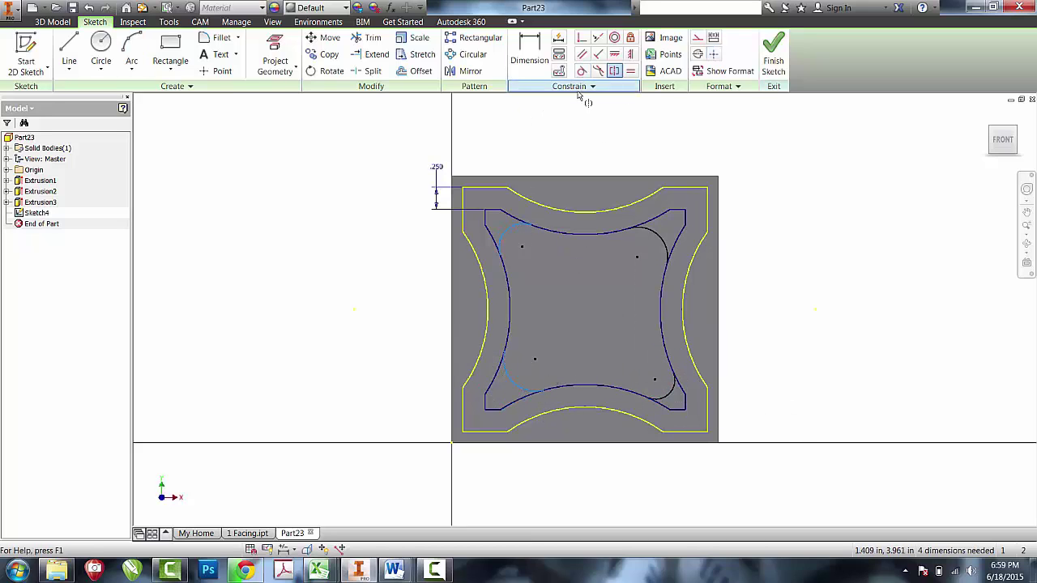
{"action": "left_click", "coordinate": [581, 71]}
{"action": "left_click", "coordinate": [502, 242]}
{"action": "left_click", "coordinate": [503, 263]}
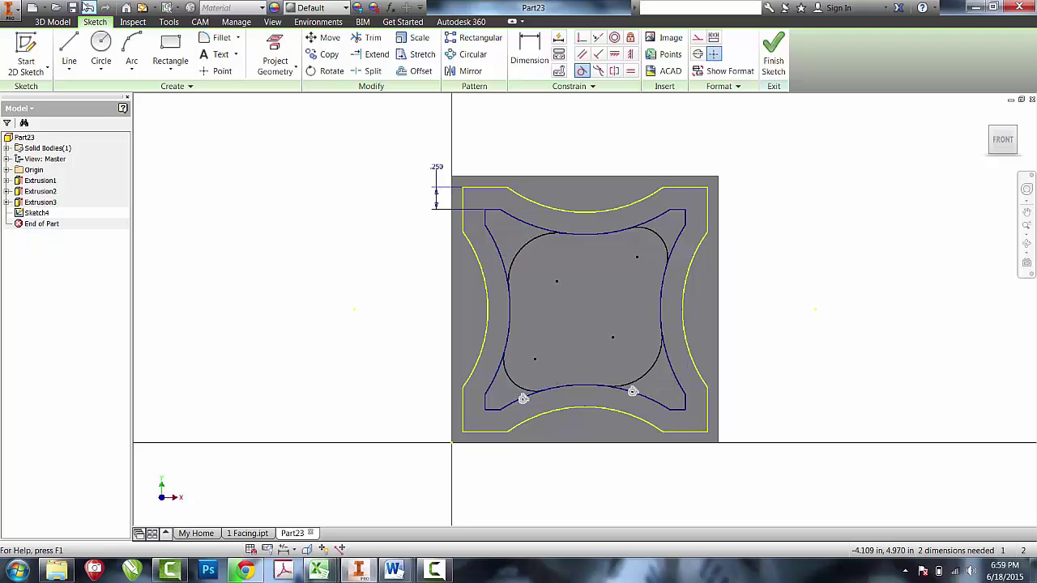
Constrain all four corner arcs to be equal in size.
{"action": "left_click", "coordinate": [631, 70]}
{"action": "left_click", "coordinate": [502, 234]}
{"action": "left_click", "coordinate": [508, 375]}
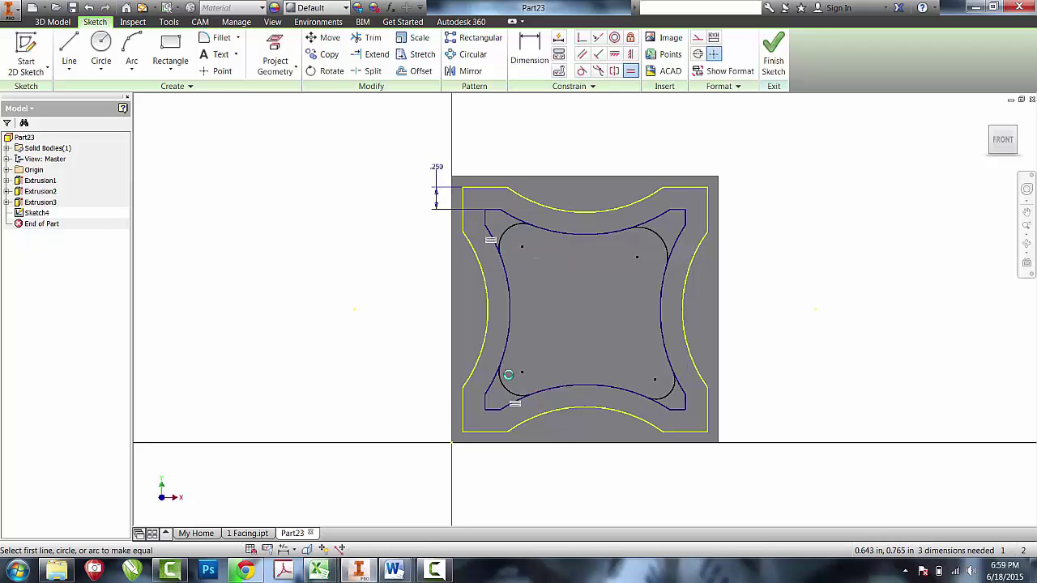
{"action": "left_click", "coordinate": [508, 374]}
{"action": "left_click", "coordinate": [666, 387]}
{"action": "left_click", "coordinate": [666, 387]}
{"action": "left_click", "coordinate": [670, 231]}
Add a .375 circle and drag it near the inner outline's bottom-right rounded corner.
{"action": "right_click", "coordinate": [537, 203]}
{"action": "left_click", "coordinate": [100, 49]}
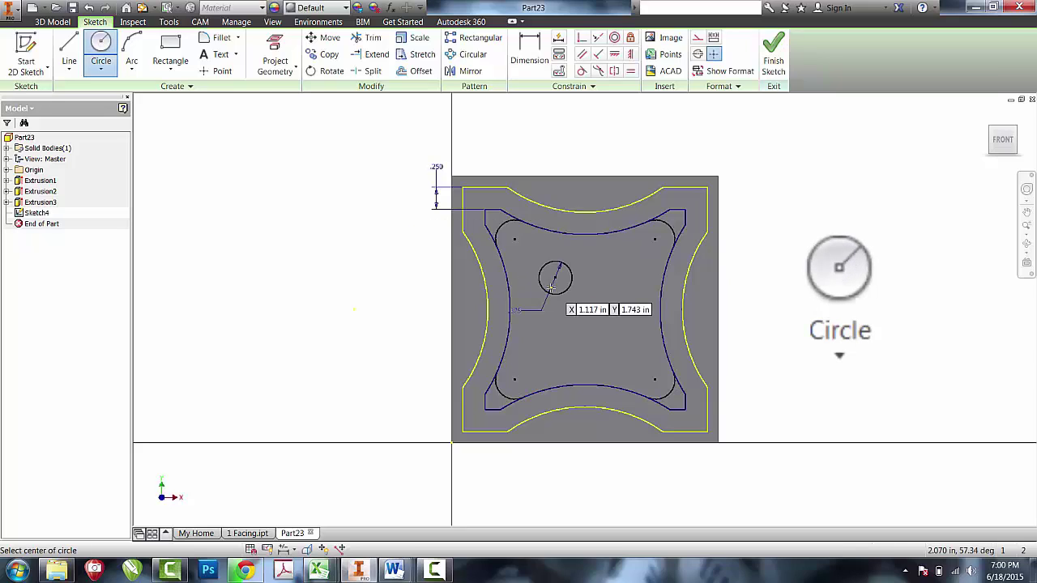
{"action": "key", "text": "Escape"}
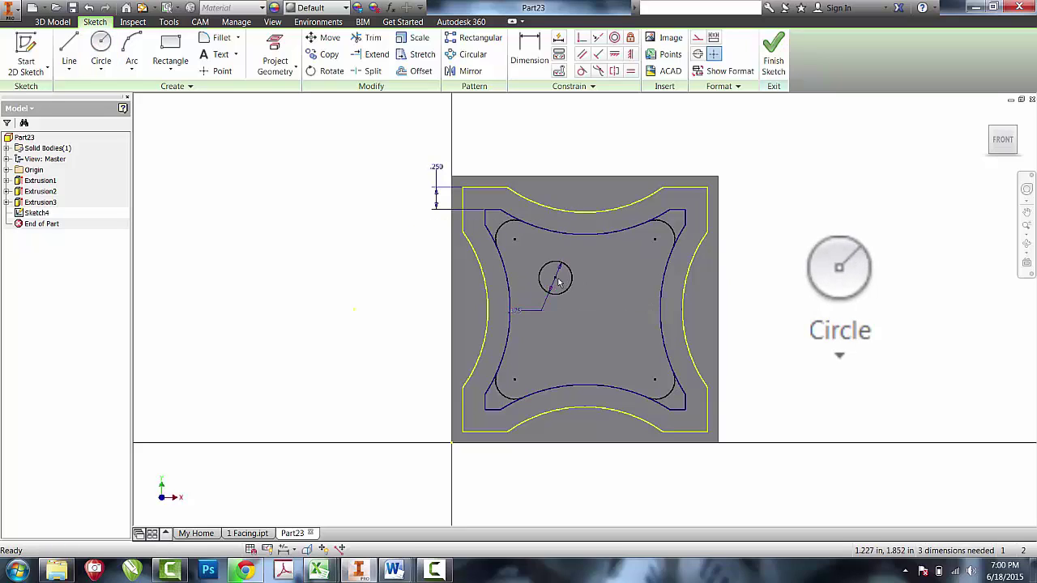
{"action": "left_click_drag", "start_coordinate": [555, 278], "coordinate": [637, 364]}
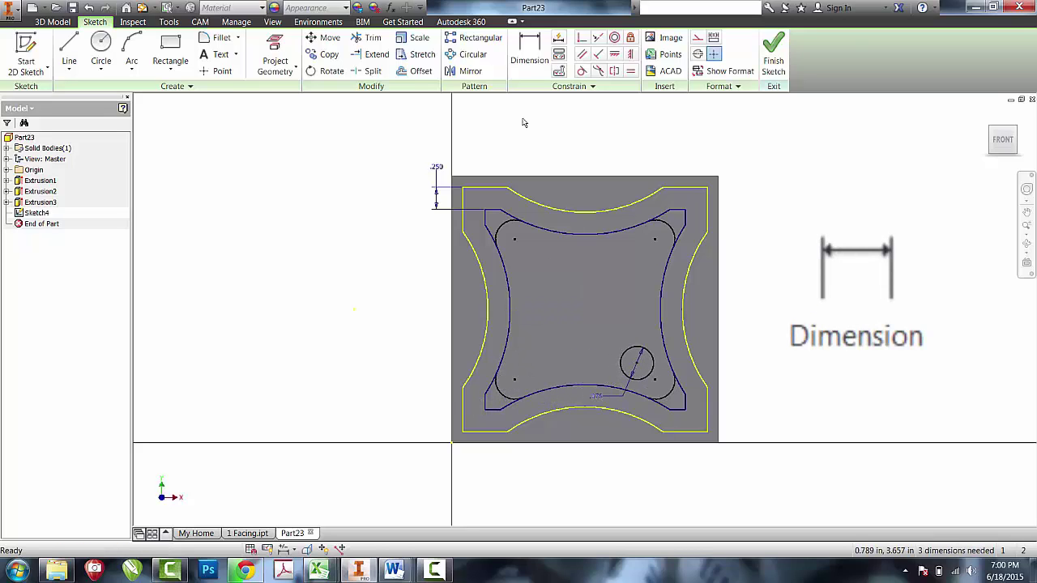
Dimension the top-left corner arc to a .375/2 radius, then delete the leftover circle.
{"action": "left_click", "coordinate": [532, 65]}
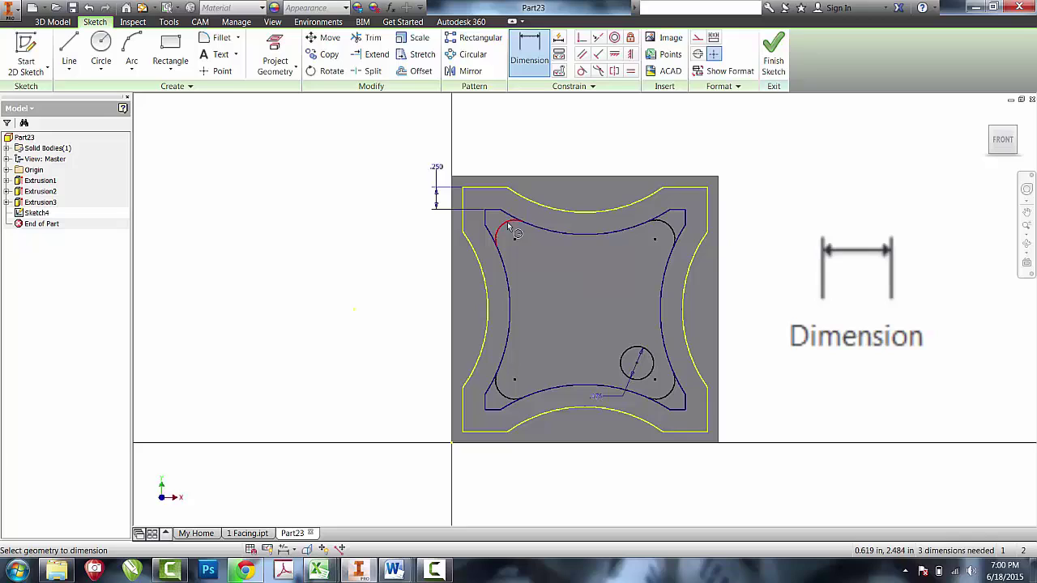
{"action": "left_click", "coordinate": [511, 231]}
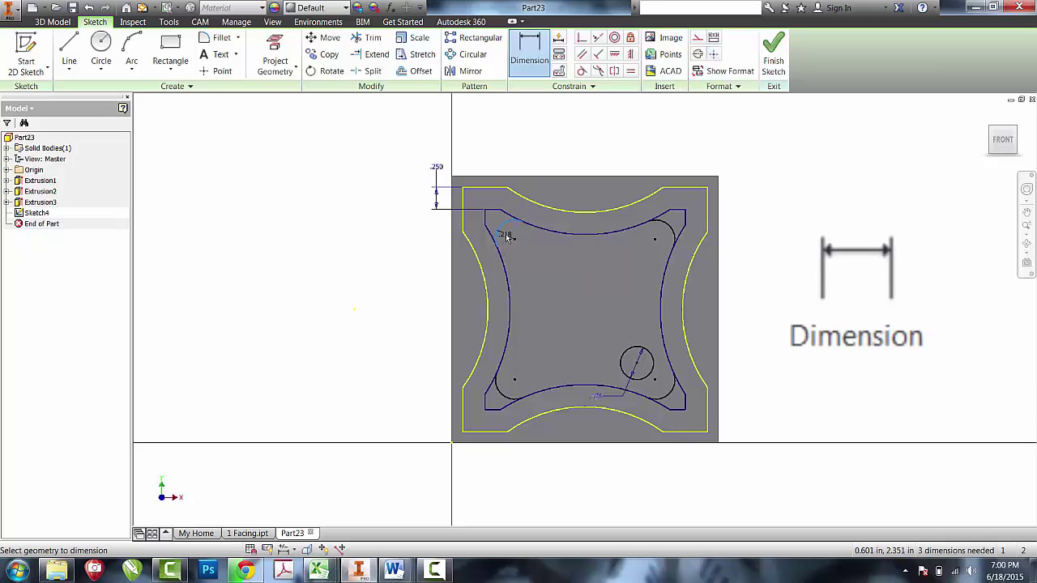
{"action": "left_click", "coordinate": [505, 236]}
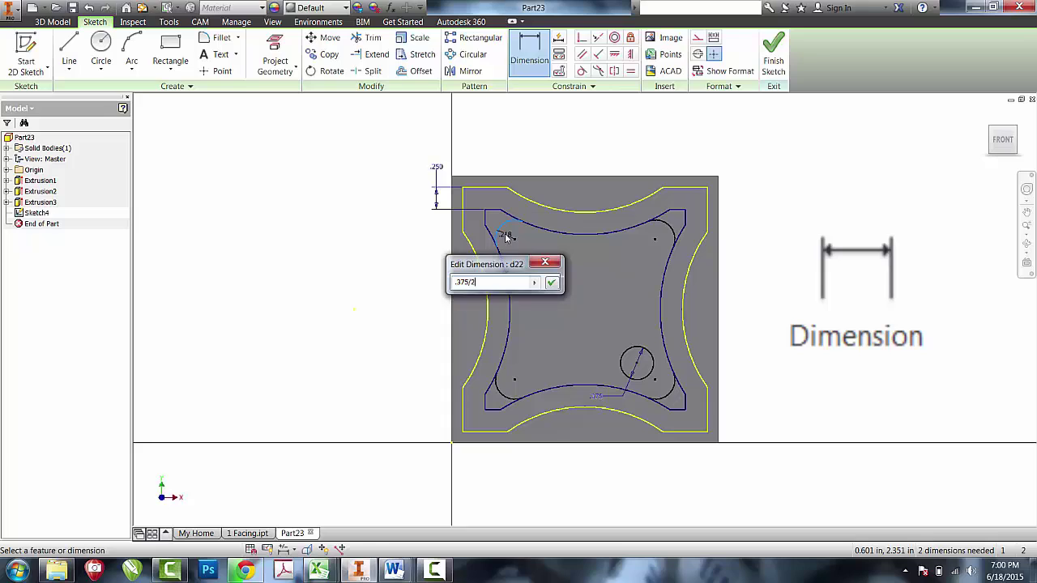
{"action": "key", "text": "Return"}
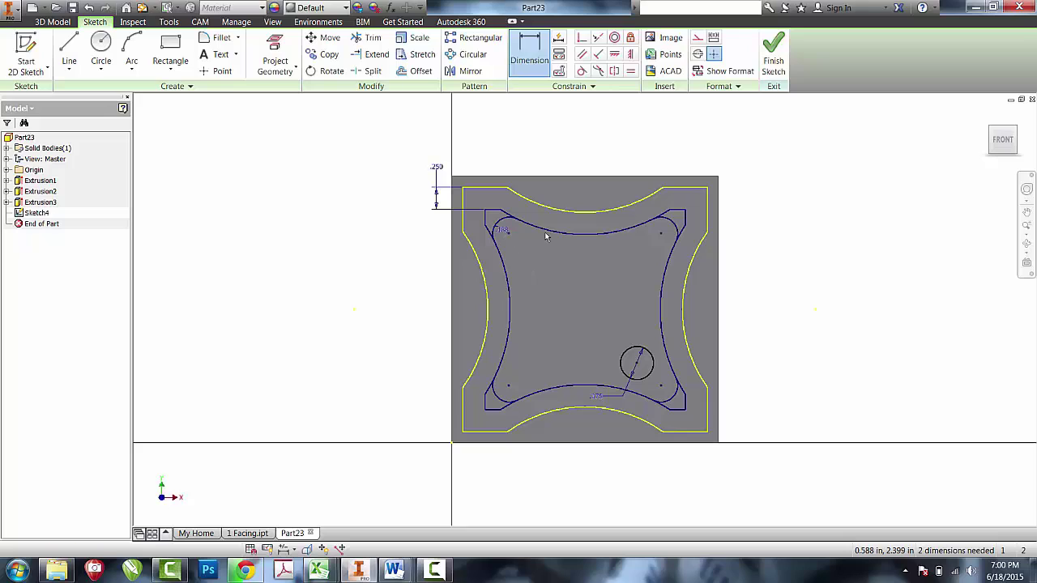
{"action": "key", "text": "Escape"}
{"action": "left_click", "coordinate": [637, 356]}
{"action": "key", "text": "Delete"}
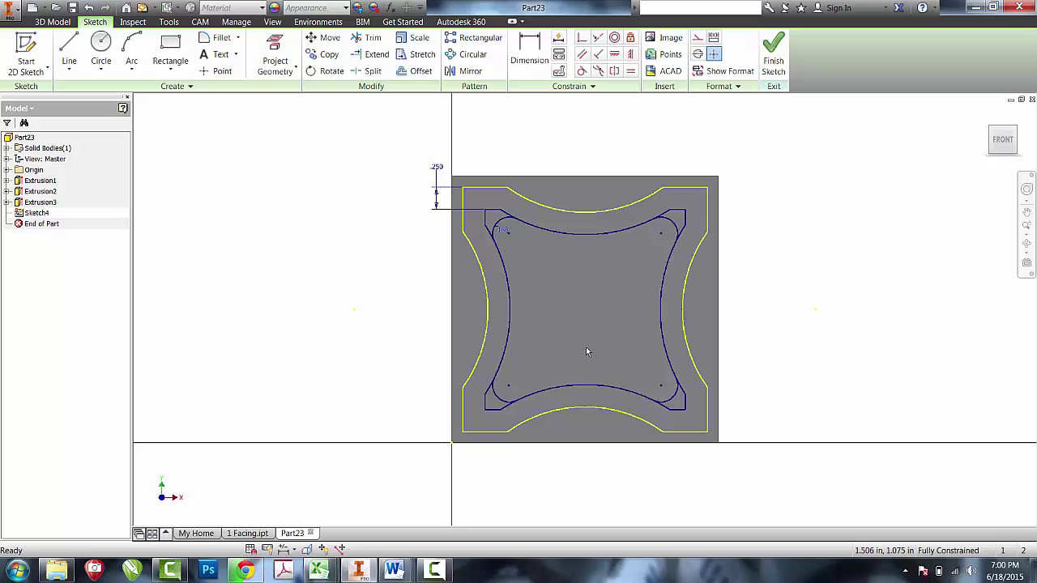
Finish the sketch and extrude-cut the inner profile 1-.25 in deep into the block.
{"action": "key", "text": "e"}
{"action": "key", "text": "Escape"}
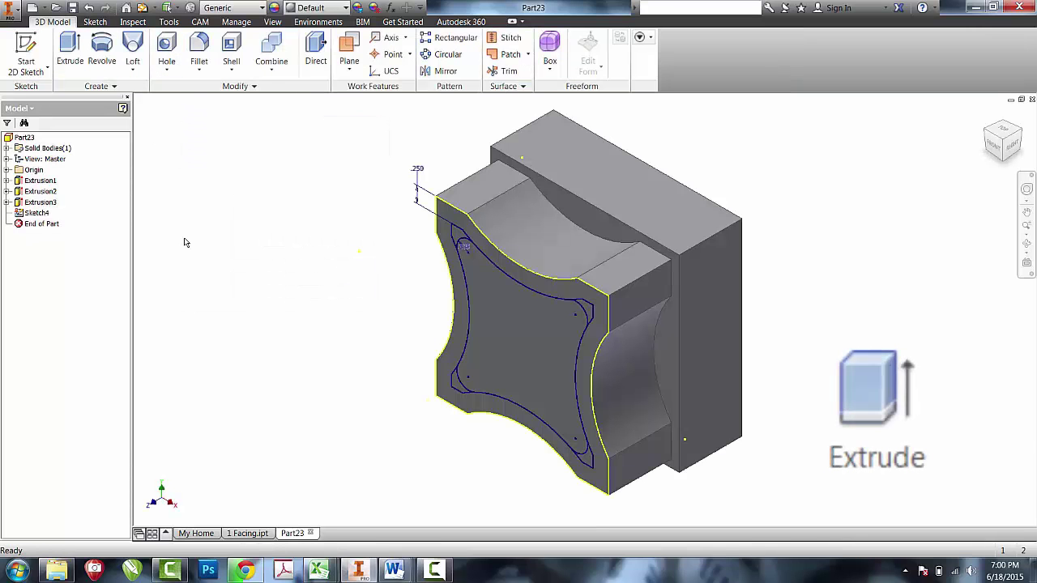
{"action": "left_click", "coordinate": [70, 50]}
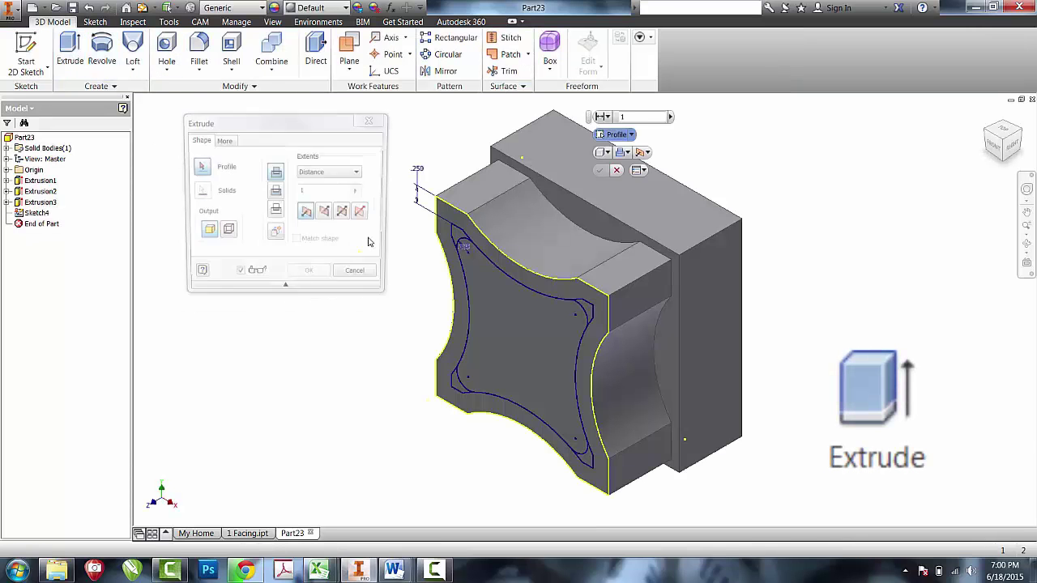
{"action": "left_click", "coordinate": [497, 319]}
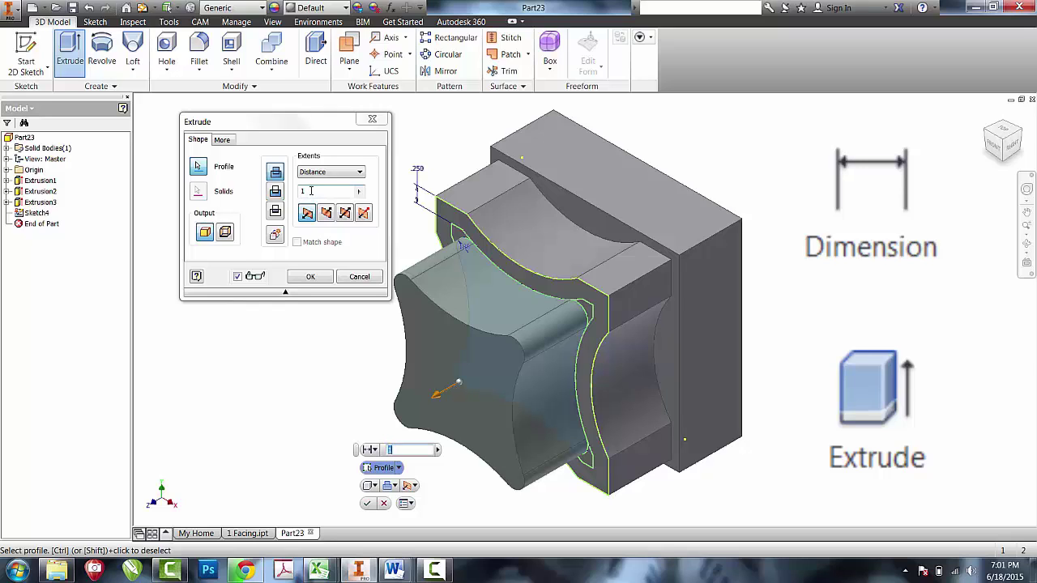
{"action": "left_click", "coordinate": [310, 190]}
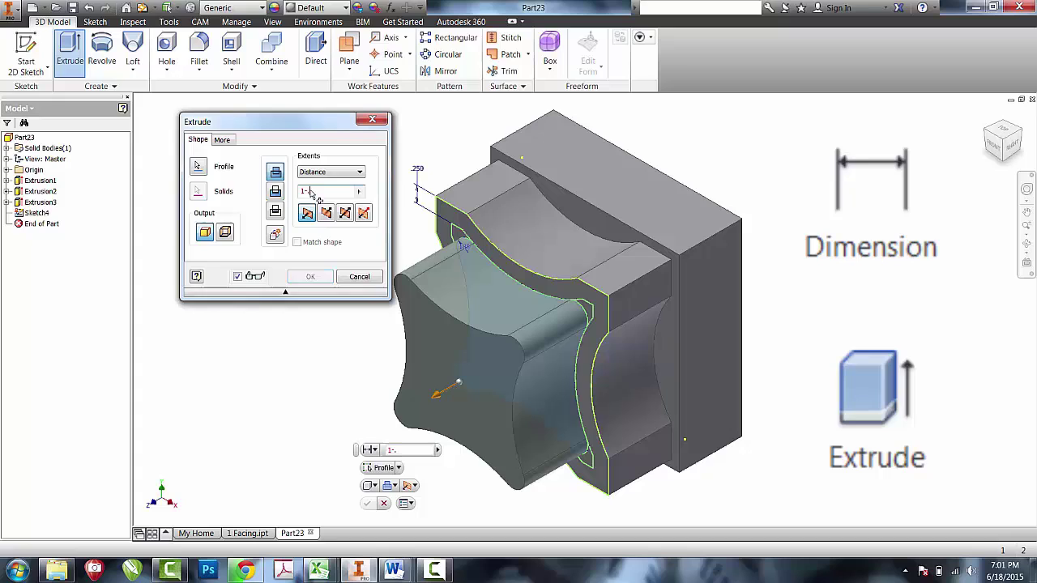
{"action": "type", "text": "-.25"}
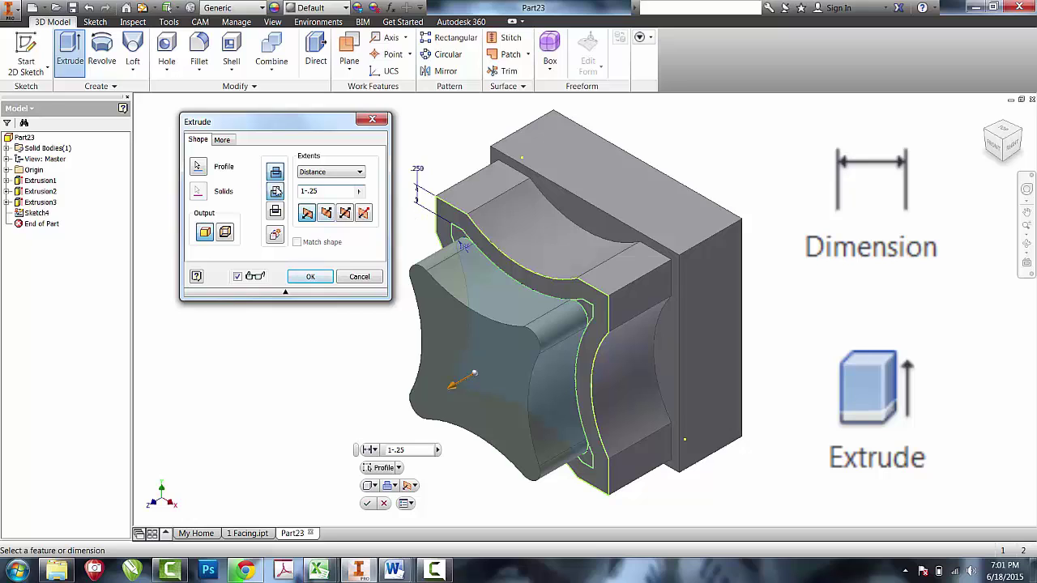
{"action": "left_click", "coordinate": [277, 191]}
{"action": "left_click", "coordinate": [325, 213]}
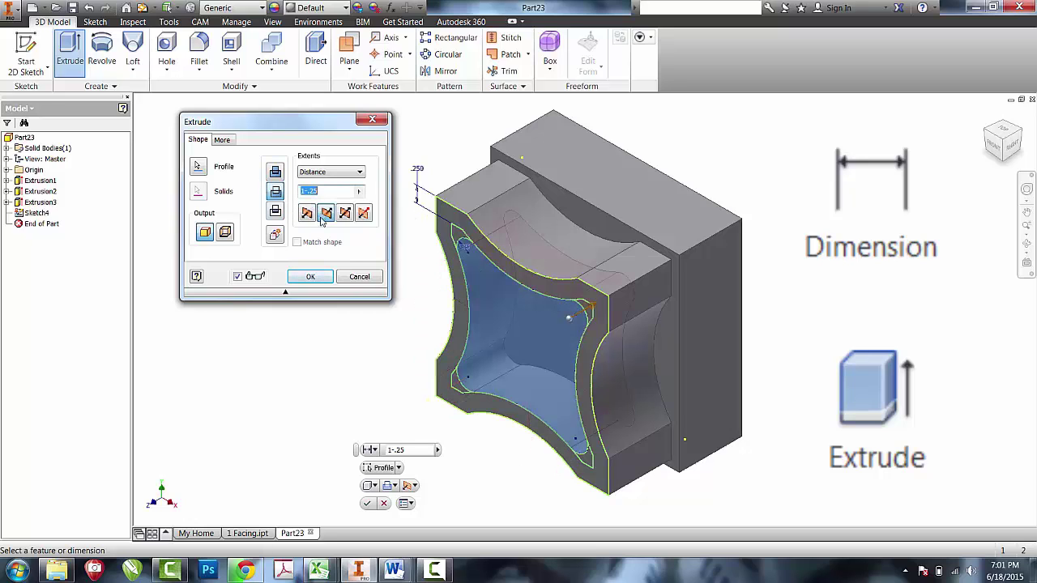
{"action": "left_click", "coordinate": [311, 276]}
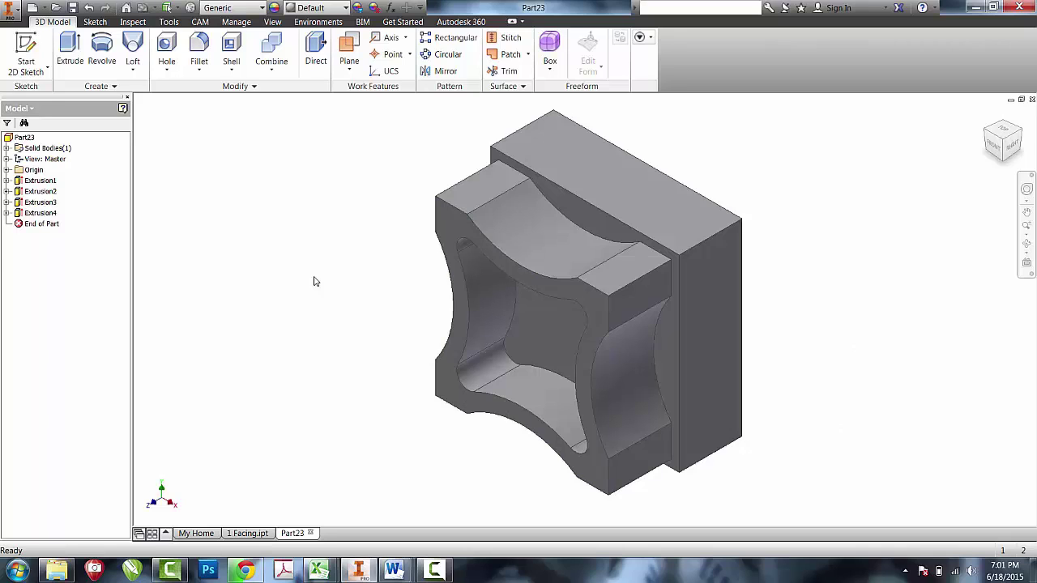
Start a sketch on the block's front face and offset the pocket outline outward.
{"action": "key", "text": "s"}
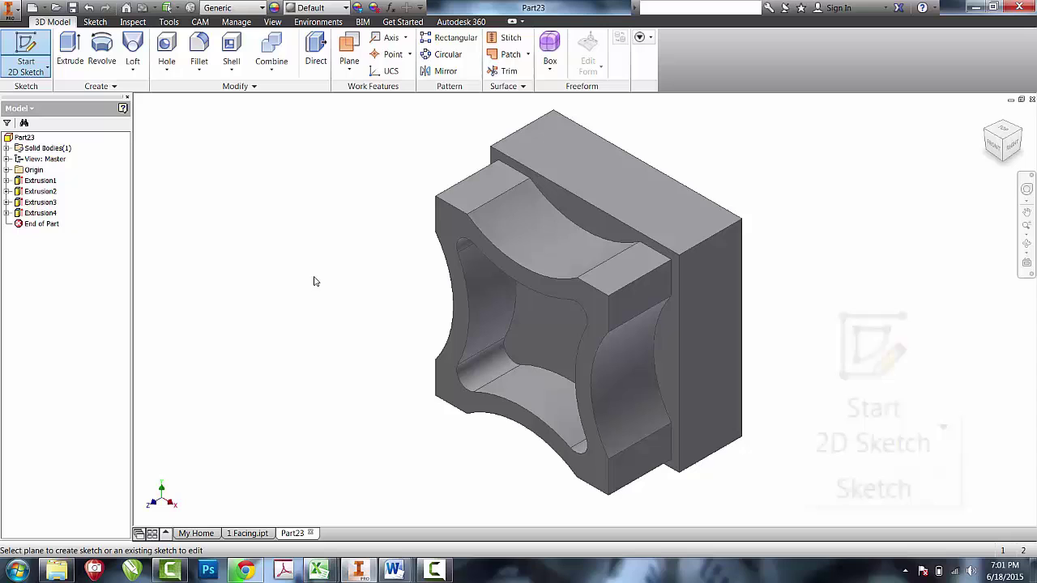
{"action": "left_click", "coordinate": [449, 241]}
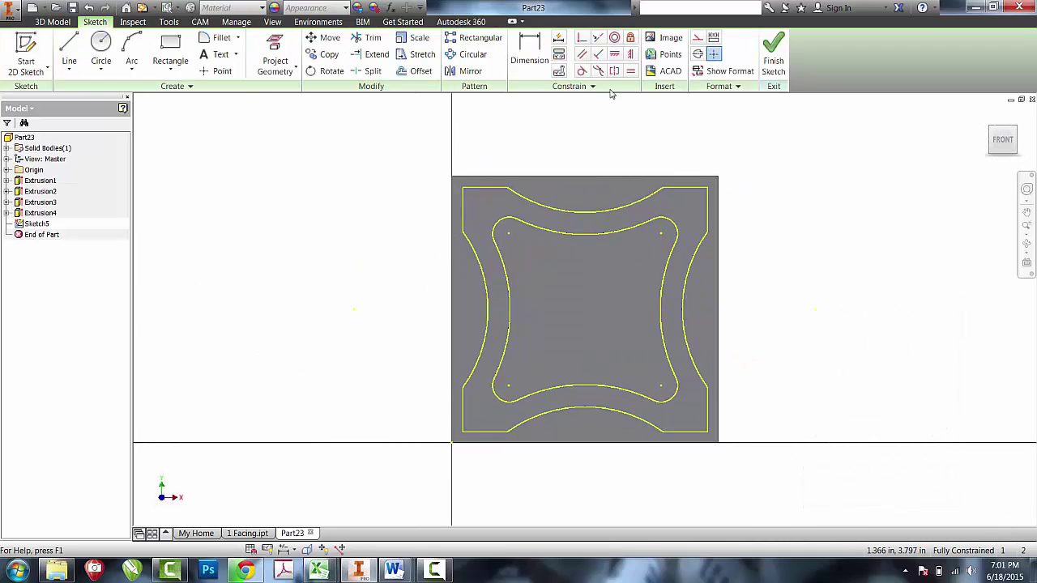
{"action": "left_click", "coordinate": [507, 222]}
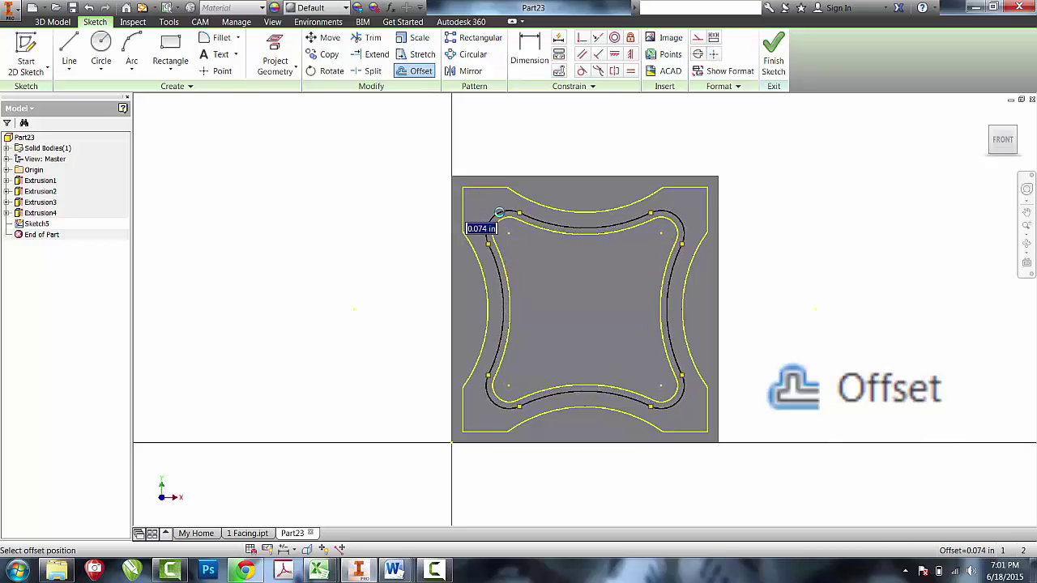
{"action": "left_click", "coordinate": [482, 235]}
Dimension the offset loop .125 in from the pocket outline.
{"action": "key", "text": "d"}
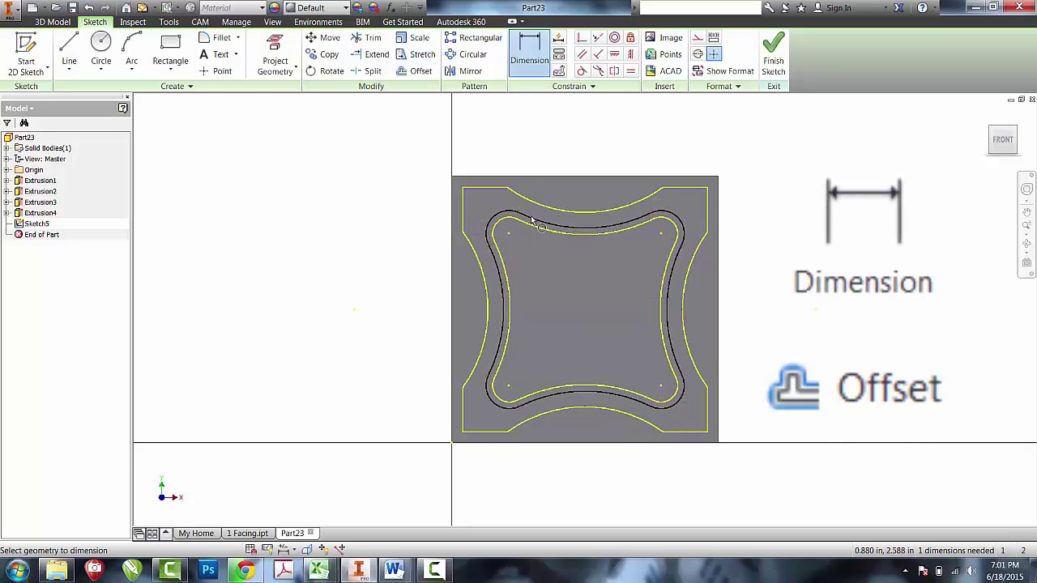
{"action": "left_click", "coordinate": [532, 219]}
{"action": "left_click", "coordinate": [531, 225]}
{"action": "left_click", "coordinate": [530, 236]}
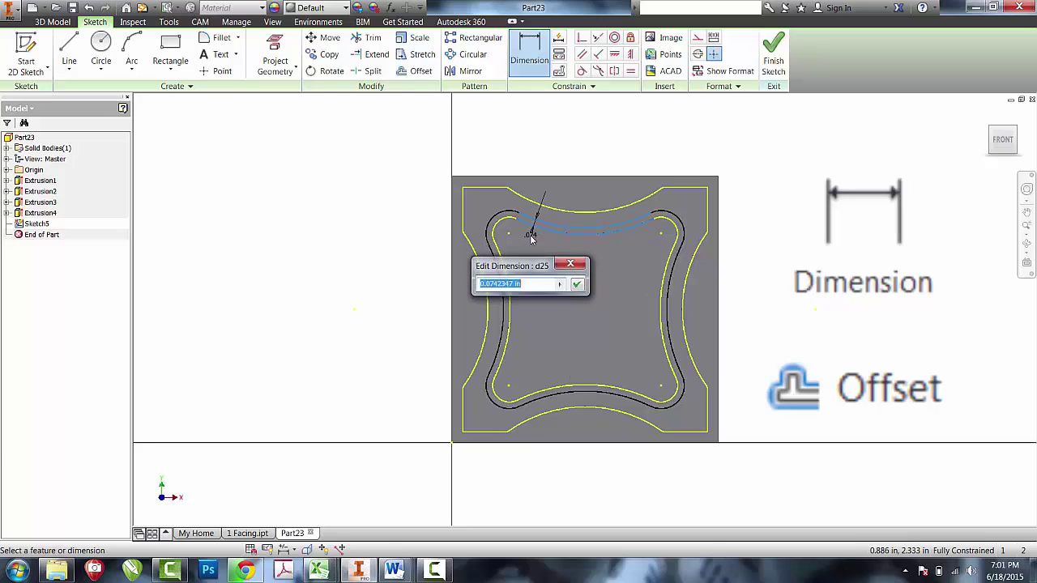
{"action": "type", "text": ".125"}
{"action": "key", "text": "Return"}
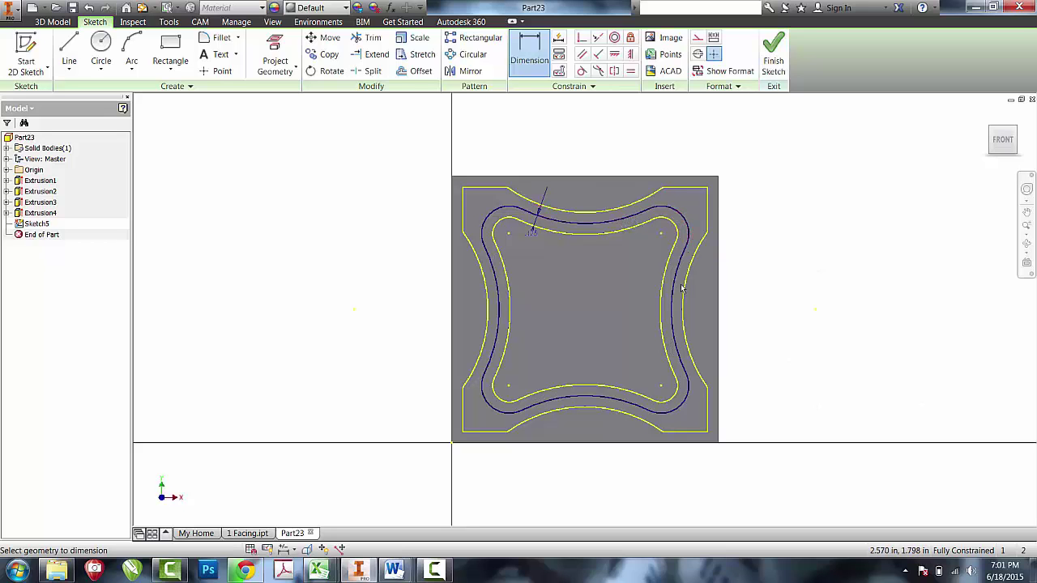
Extrude-cut the ring outside the offset loop .25 in deep to form the lip.
{"action": "left_click", "coordinate": [774, 72]}
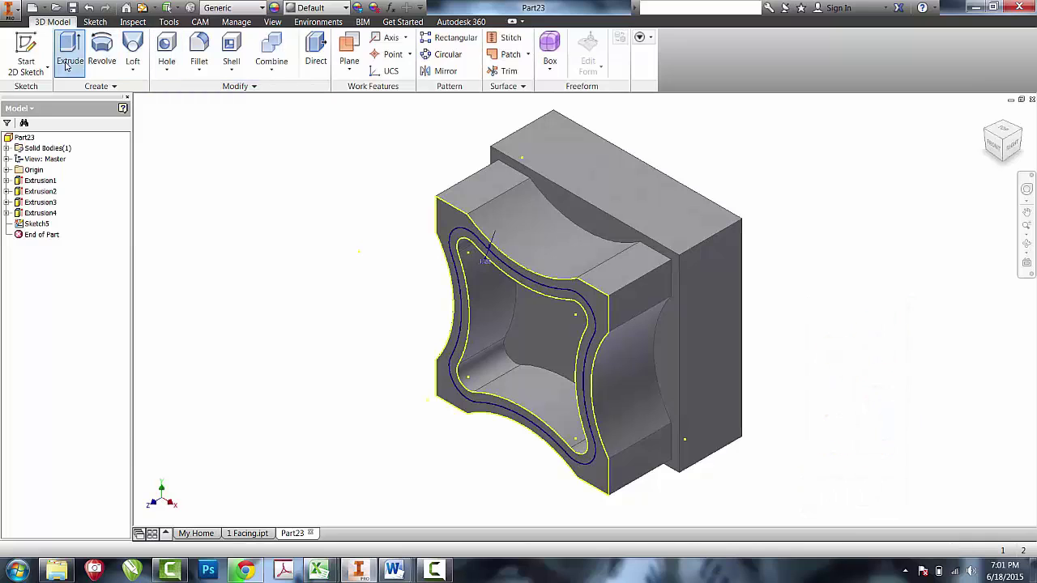
{"action": "left_click", "coordinate": [69, 60]}
{"action": "left_click", "coordinate": [444, 231]}
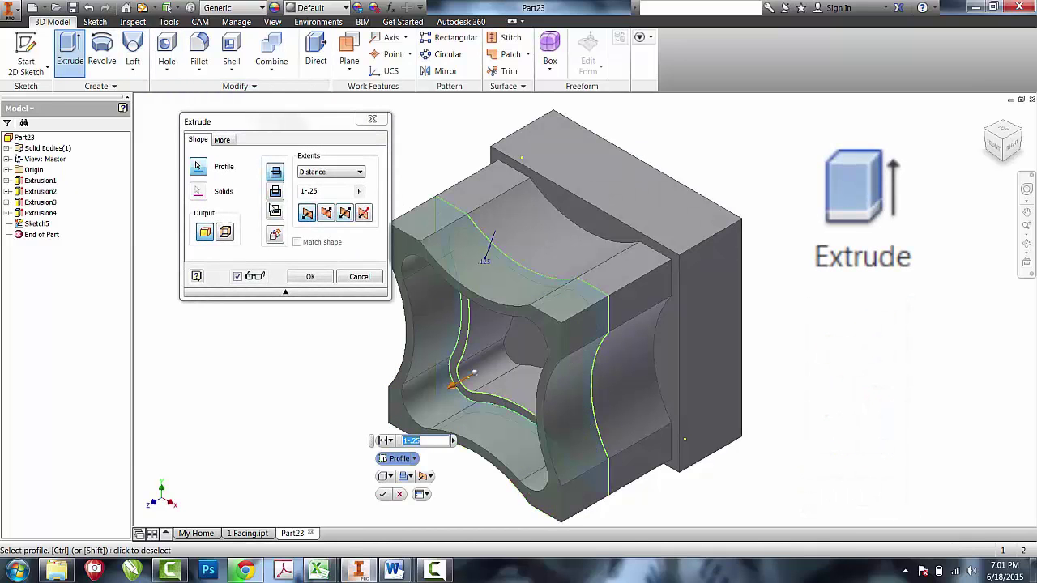
{"action": "left_click", "coordinate": [276, 192]}
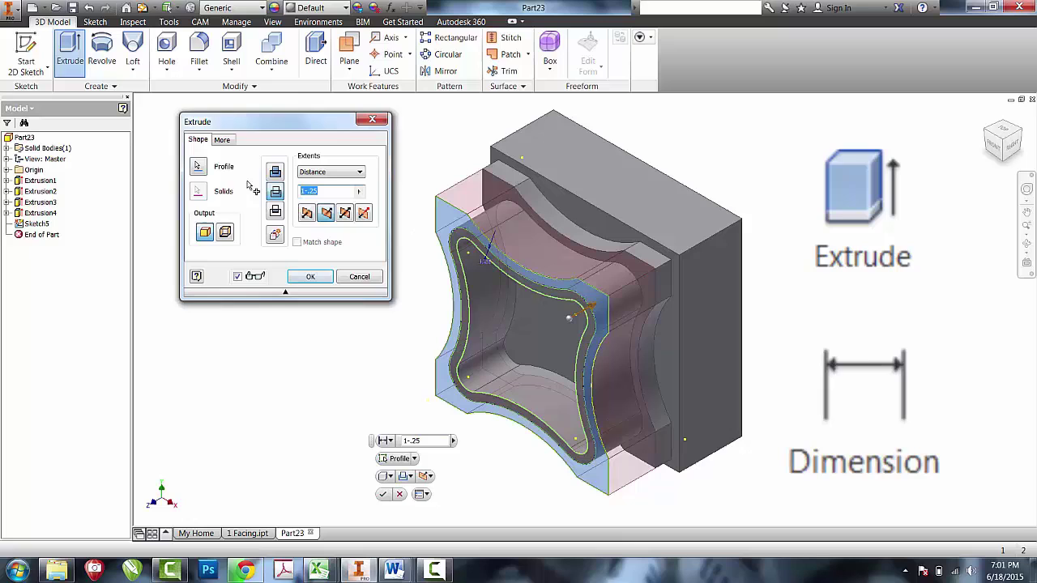
{"action": "type", "text": ".25"}
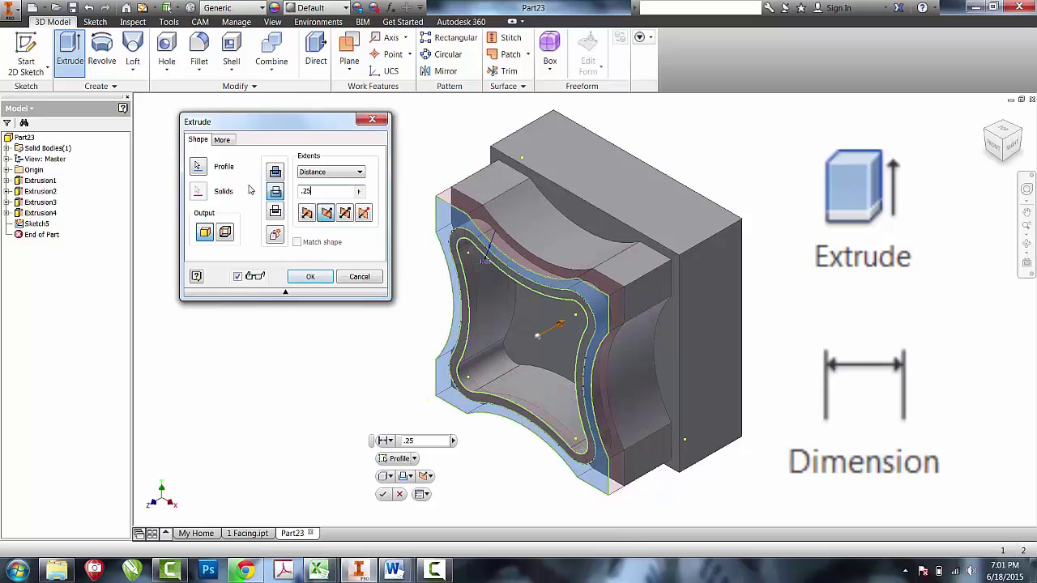
{"action": "left_click", "coordinate": [309, 276]}
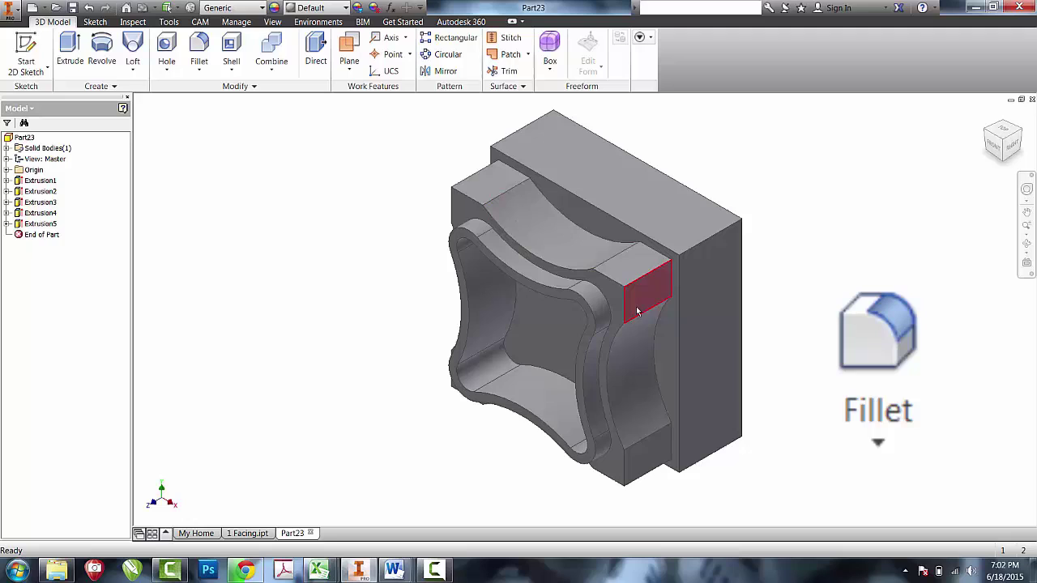
Start a 0.125 in fillet and select the block's four outer corner edges.
{"action": "left_click", "coordinate": [199, 45]}
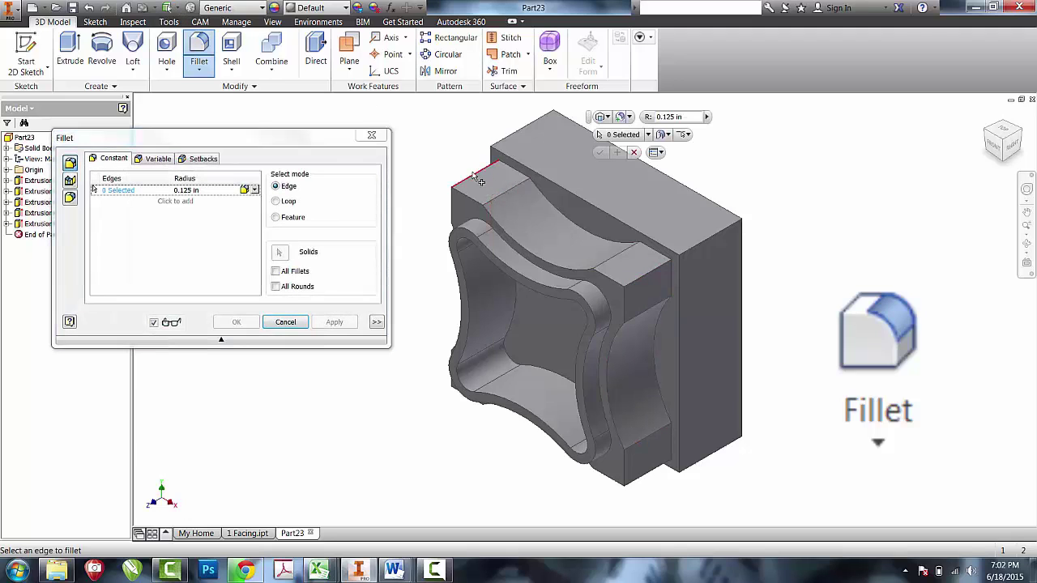
{"action": "left_click", "coordinate": [475, 178]}
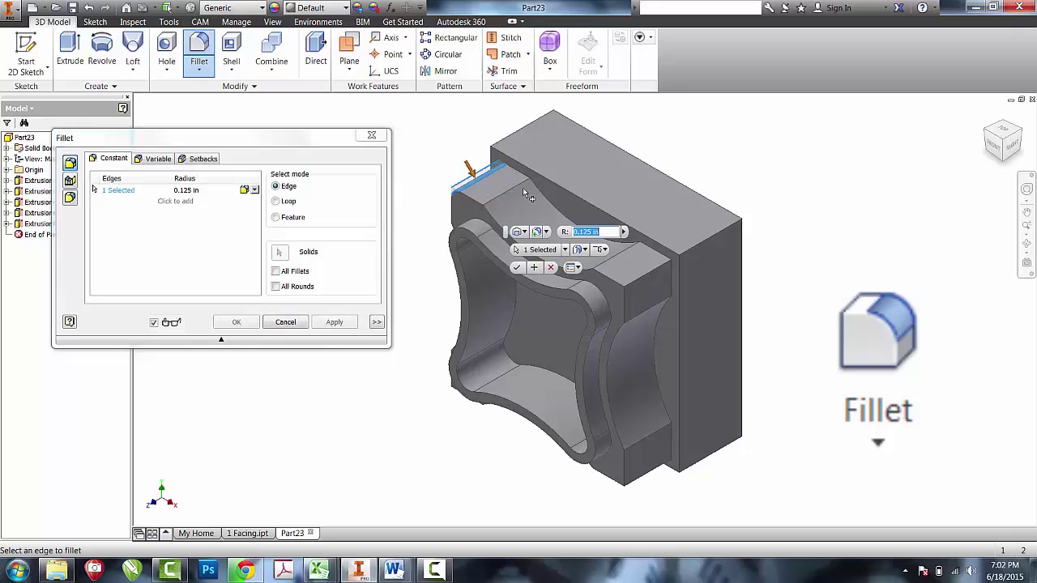
{"action": "left_click", "coordinate": [646, 278]}
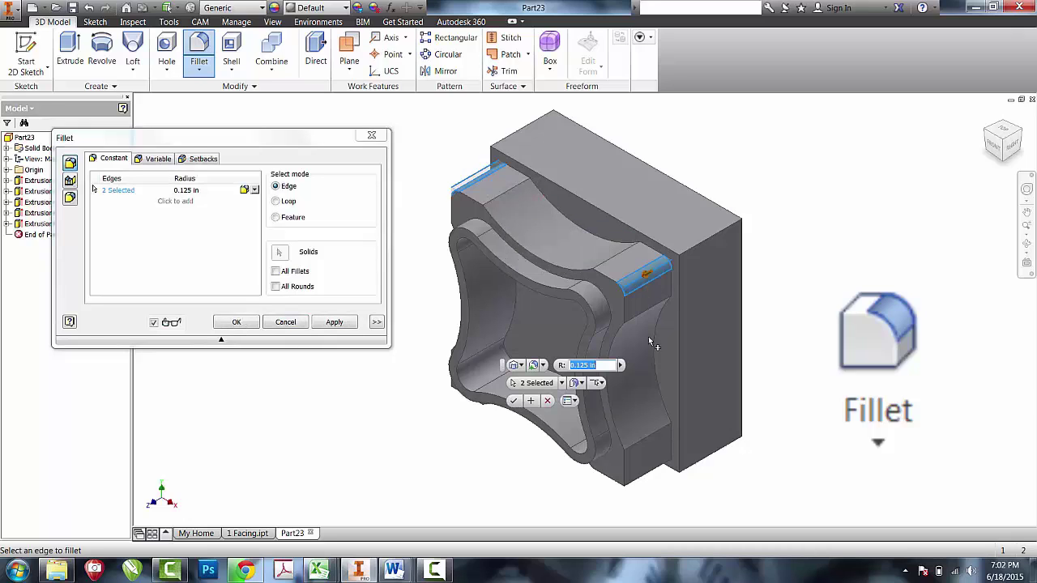
{"action": "left_click", "coordinate": [649, 475]}
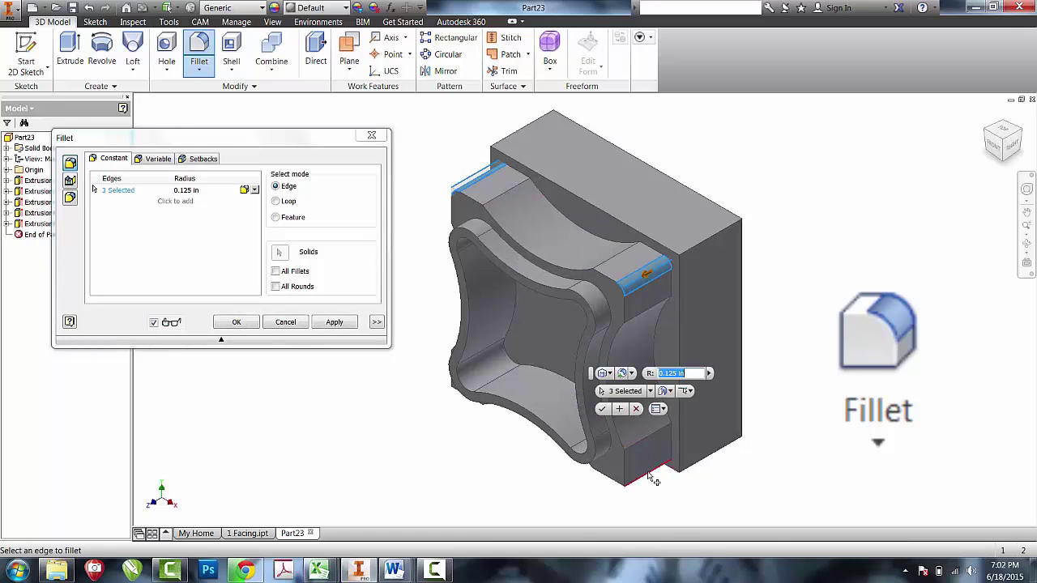
{"action": "left_click", "coordinate": [476, 377]}
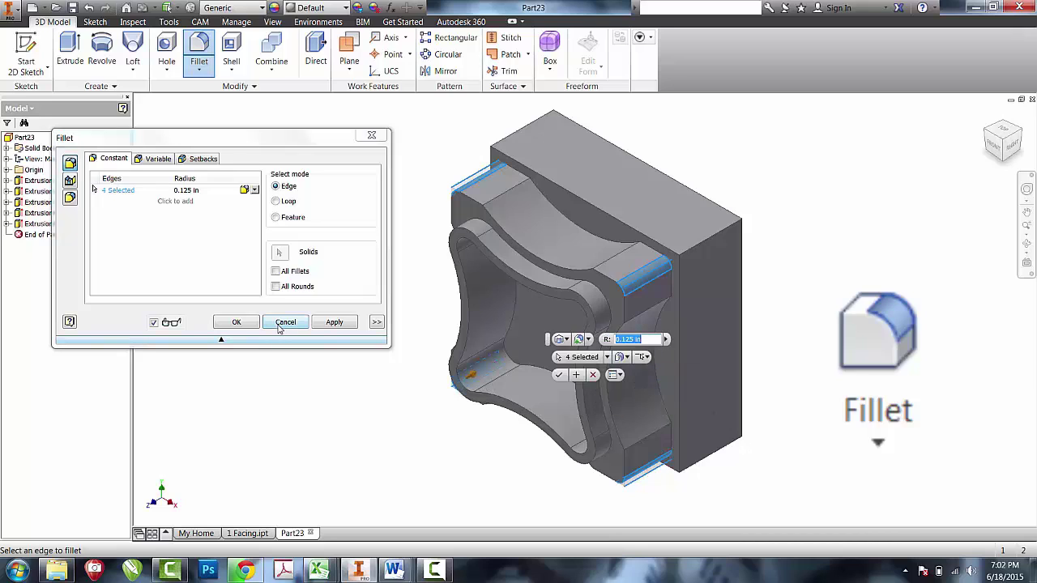